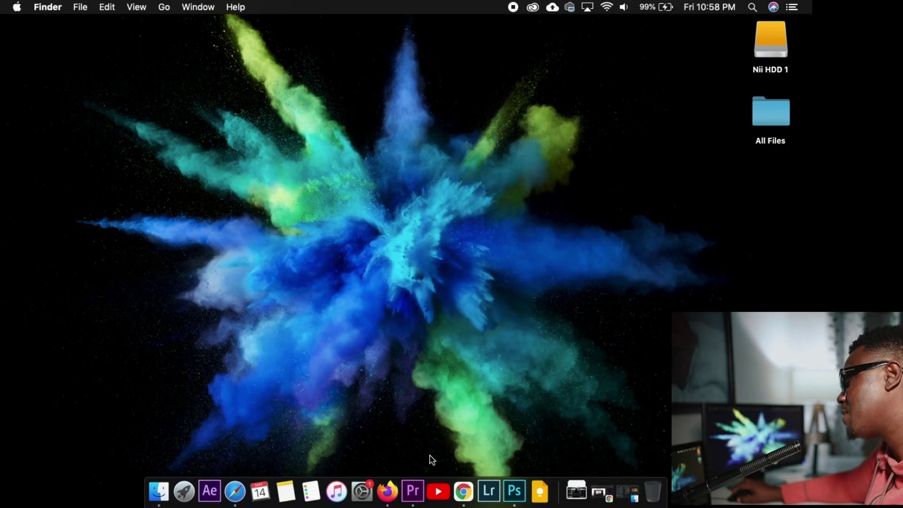
Launch Premiere Pro from the Dock so its Home welcome screen appears.
left_click(413, 489)
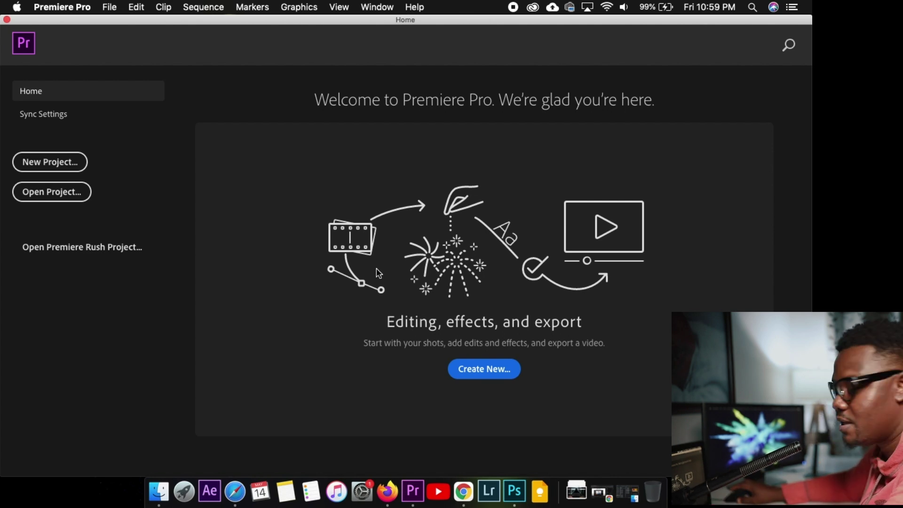
left_click(483, 372)
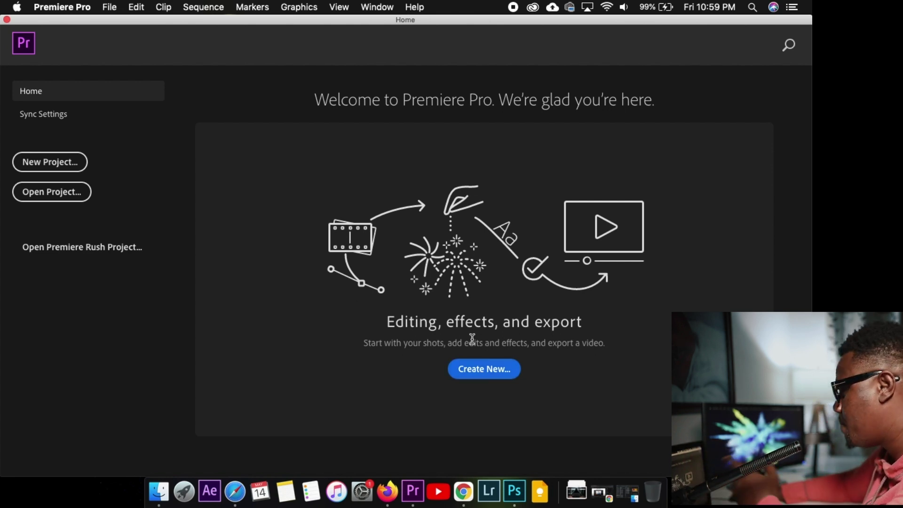
Create a new project named 'Tutorial 1', overwriting the existing project of that name.
left_click(484, 369)
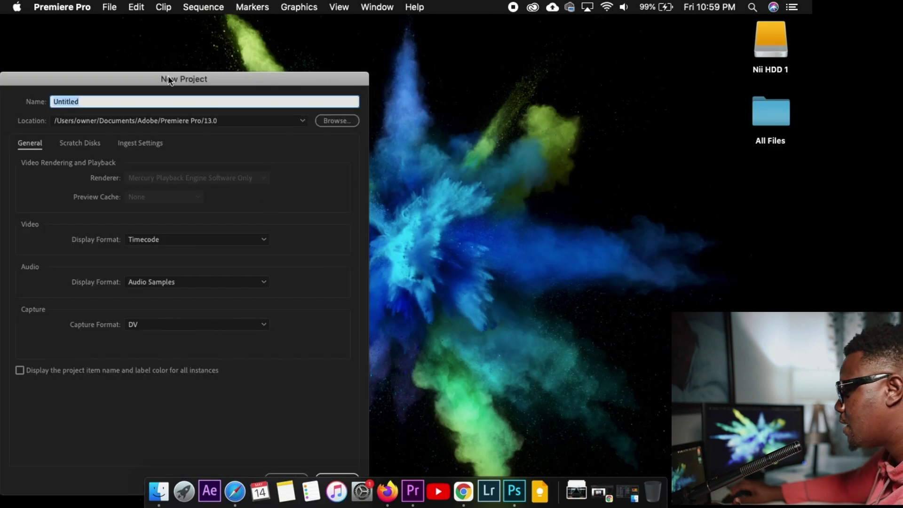
left_click_drag(168, 75, 316, 42)
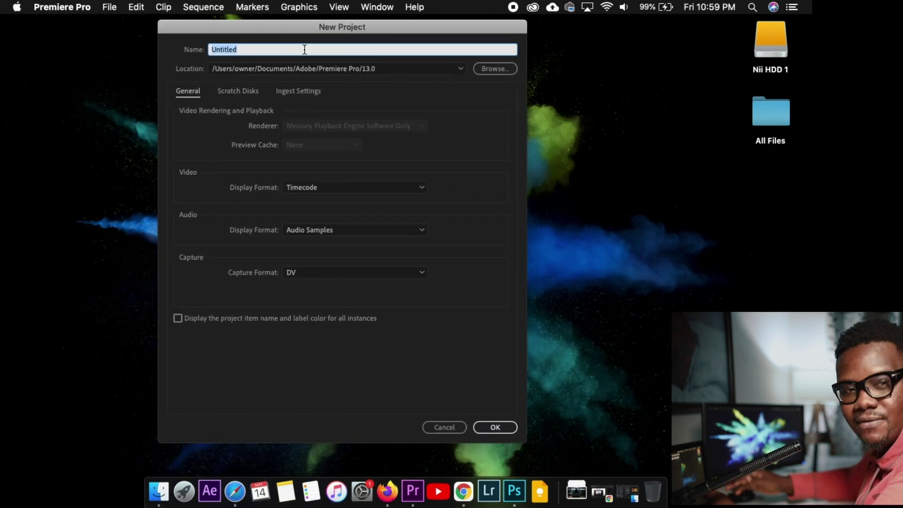
type("Tutorial 1")
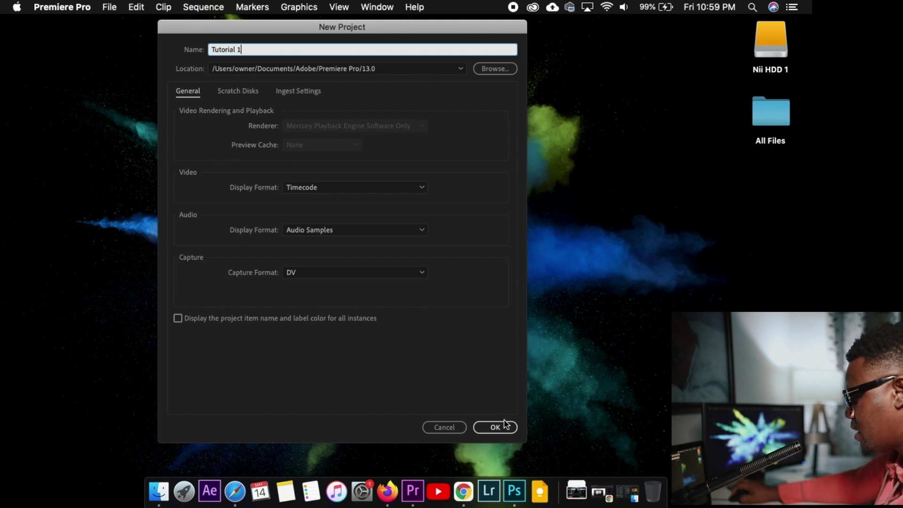
left_click(505, 425)
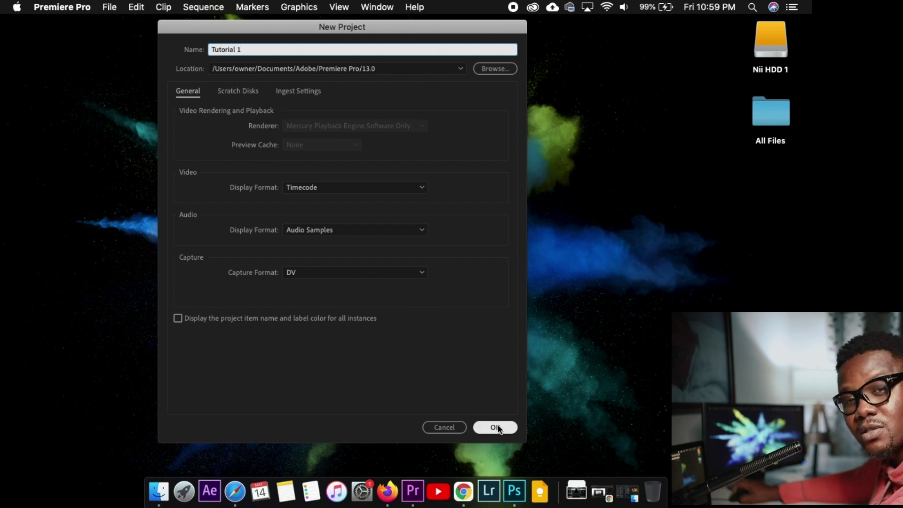
left_click(497, 263)
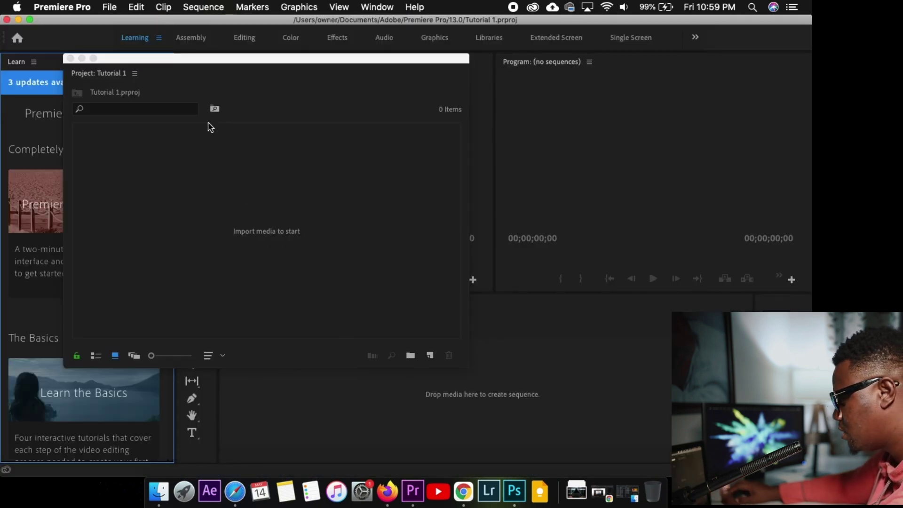
Move the floating Project panel aside and switch to the Editing workspace.
left_click_drag(243, 60, 224, 72)
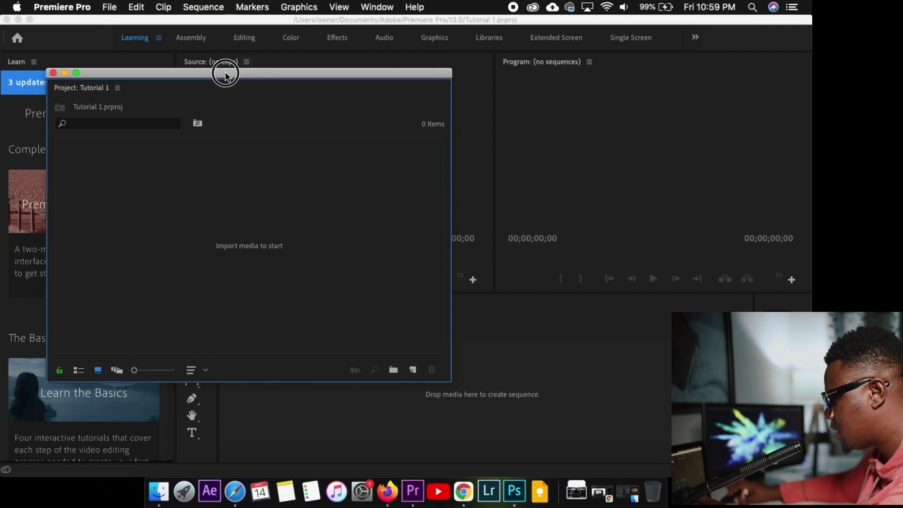
left_click(244, 39)
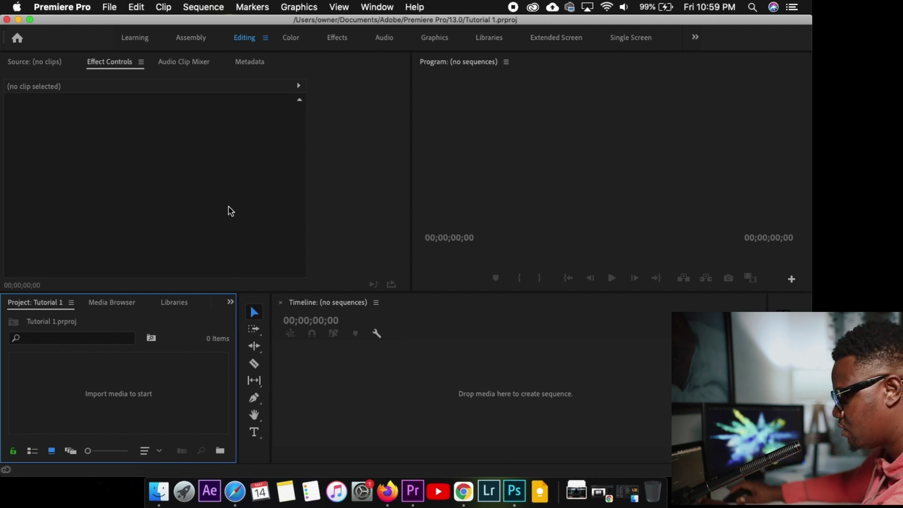
left_click(216, 192)
left_click(198, 403)
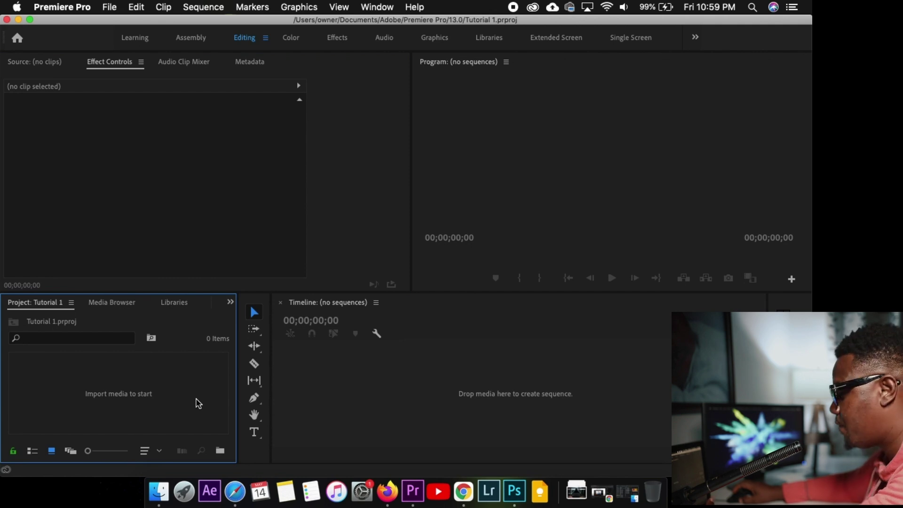
left_click(400, 403)
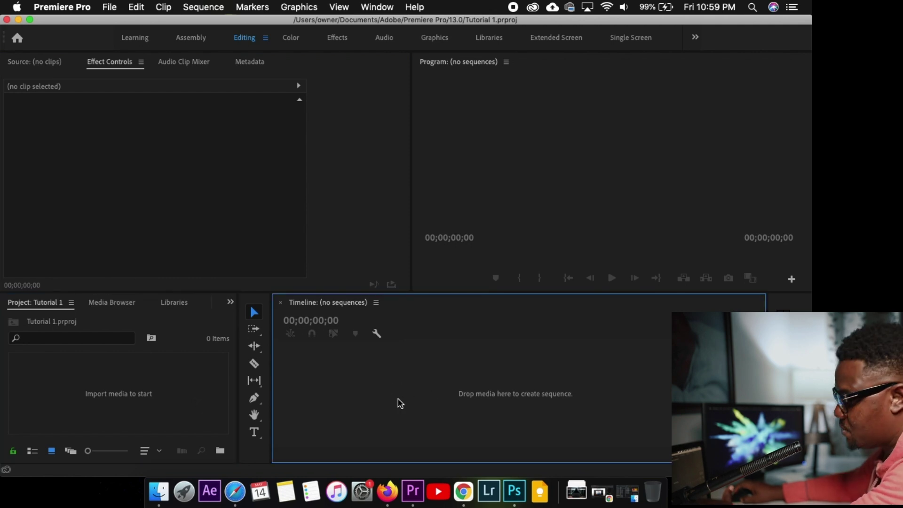
Click through the Program, Effect Controls and Project panels, then open and dismiss the import browser.
left_click(485, 166)
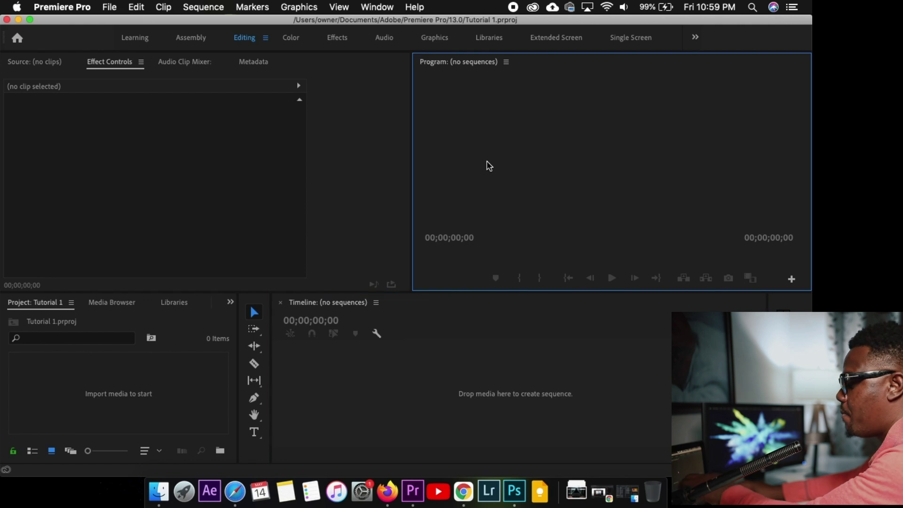
left_click(193, 178)
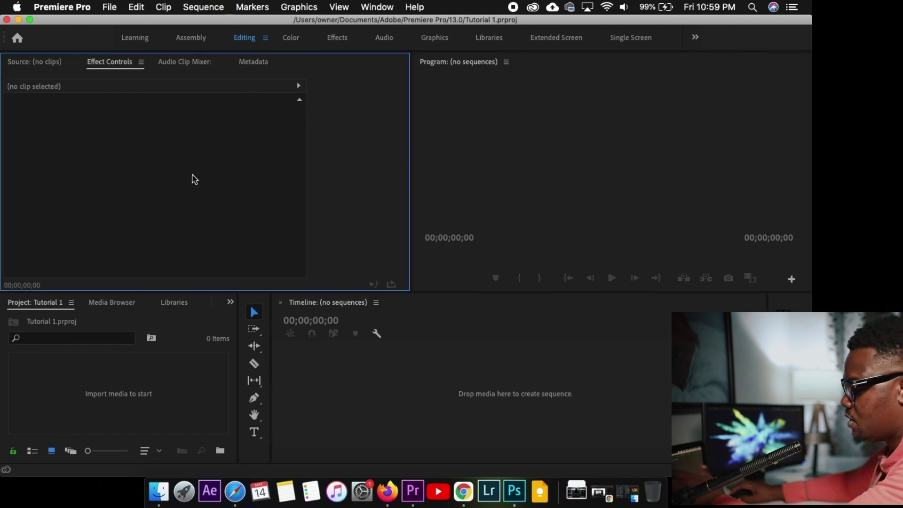
left_click(194, 393)
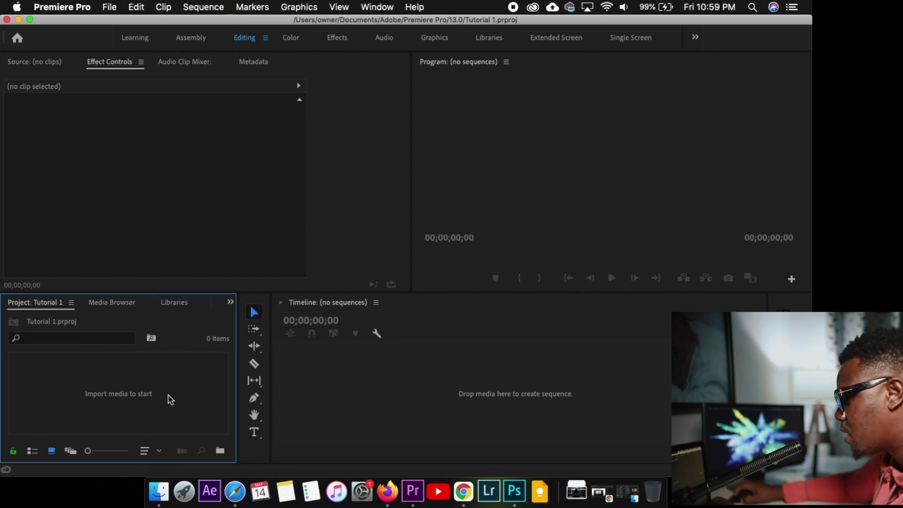
double_click(171, 400)
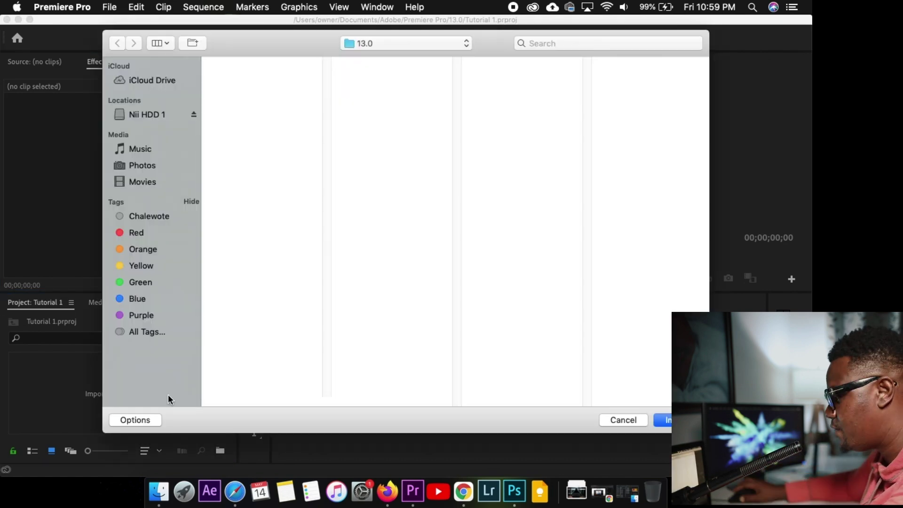
left_click(622, 424)
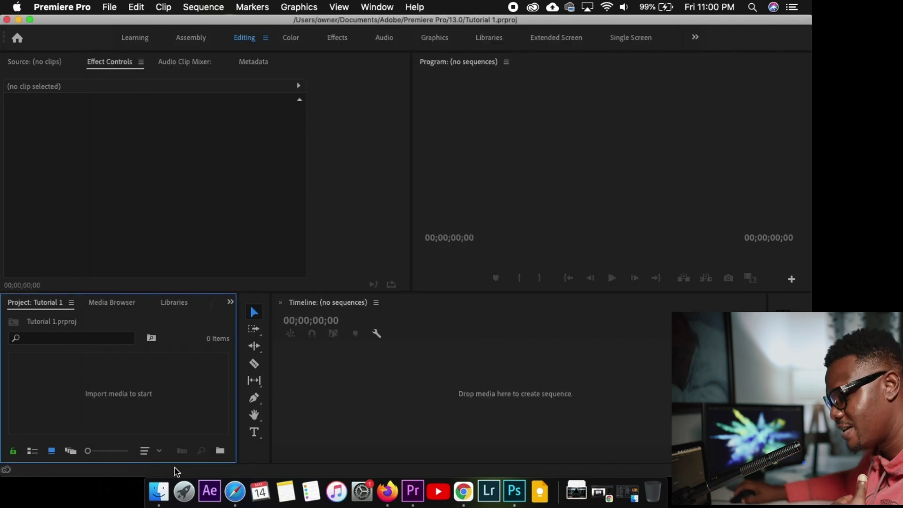
Drag GH010994.MP4 through GH010999.MP4 from Finder's gopro folder into Premiere's Project panel.
left_click(158, 489)
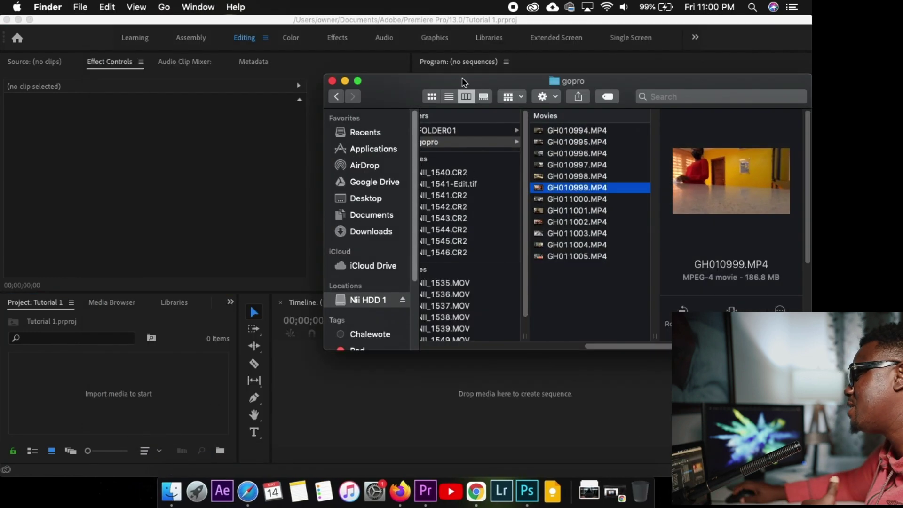
left_click_drag(451, 82, 428, 83)
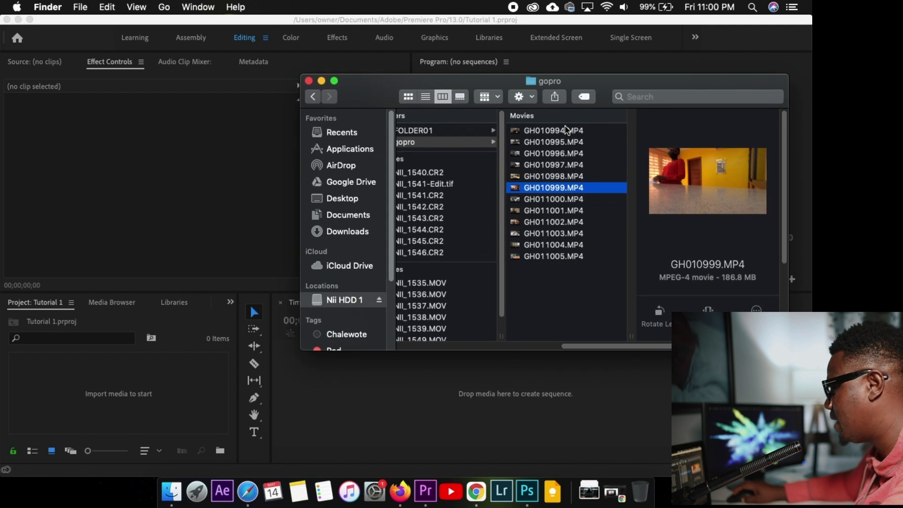
left_click(567, 131)
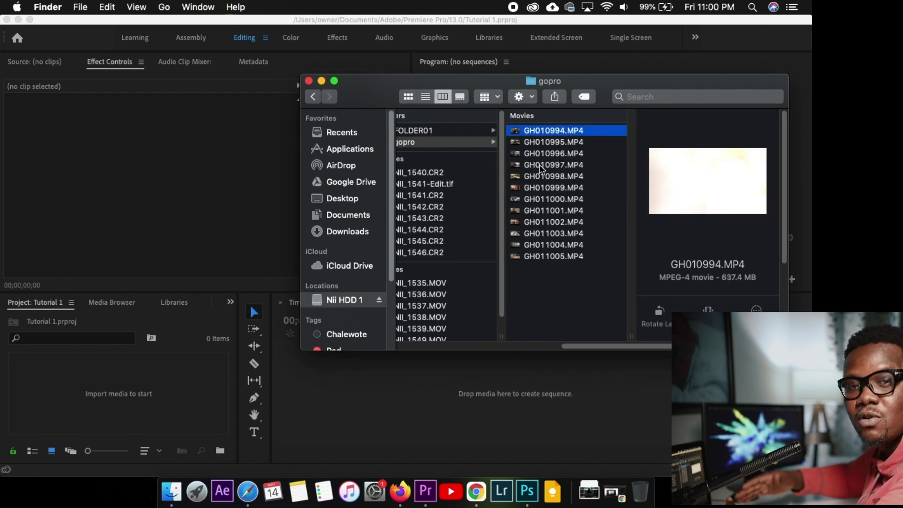
left_click(559, 188, "shift")
left_click_drag(557, 137, 84, 373)
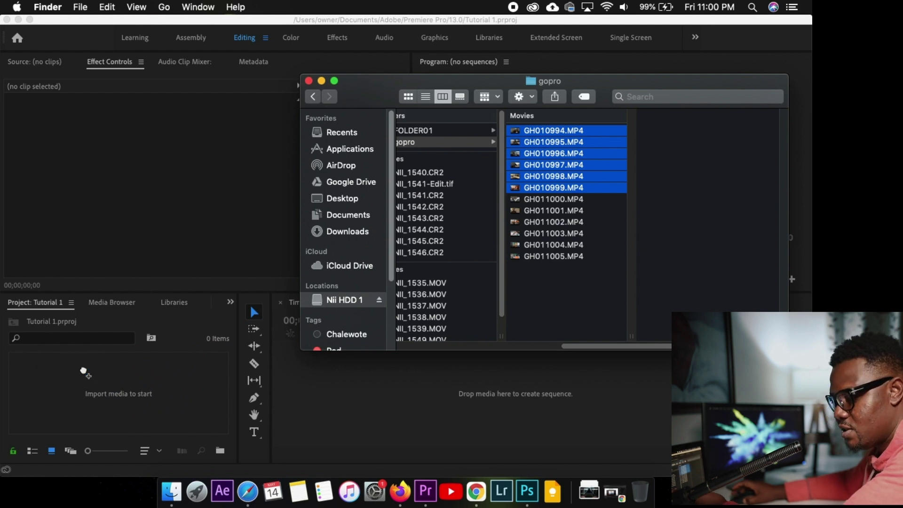
left_click_drag(84, 373, 126, 388)
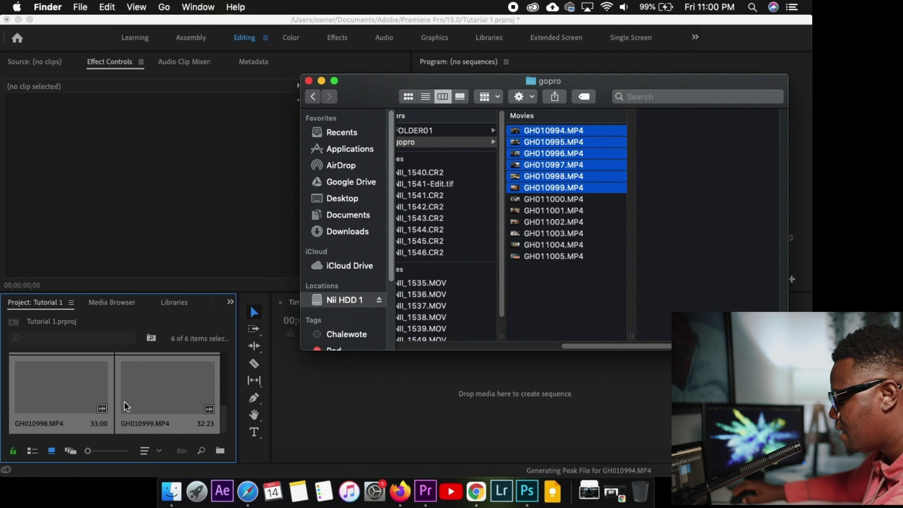
left_click(192, 226)
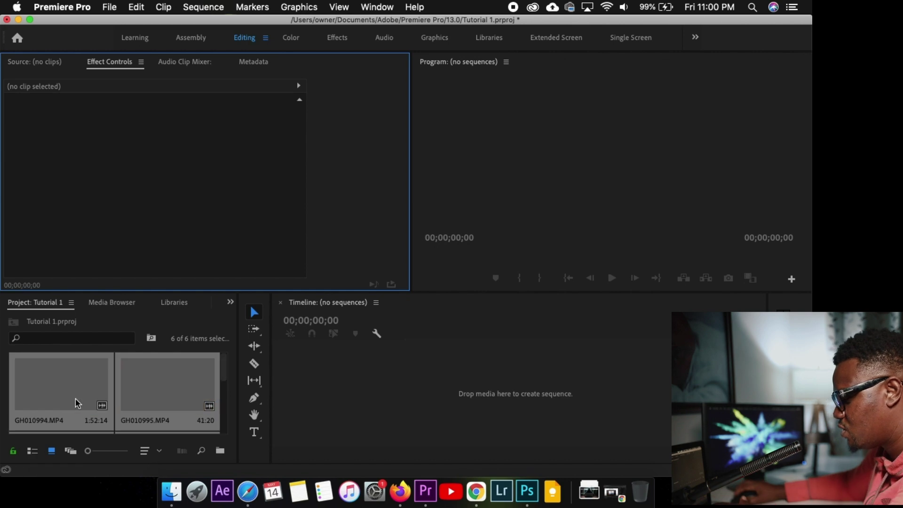
Switch the Project panel to List View and select GH010994.MP4.
left_click(33, 454)
left_click(50, 451)
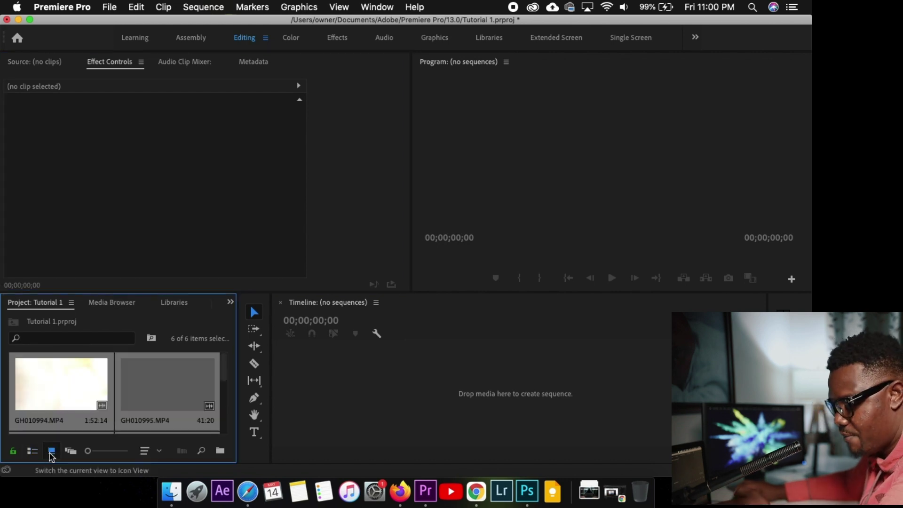
left_click(33, 452)
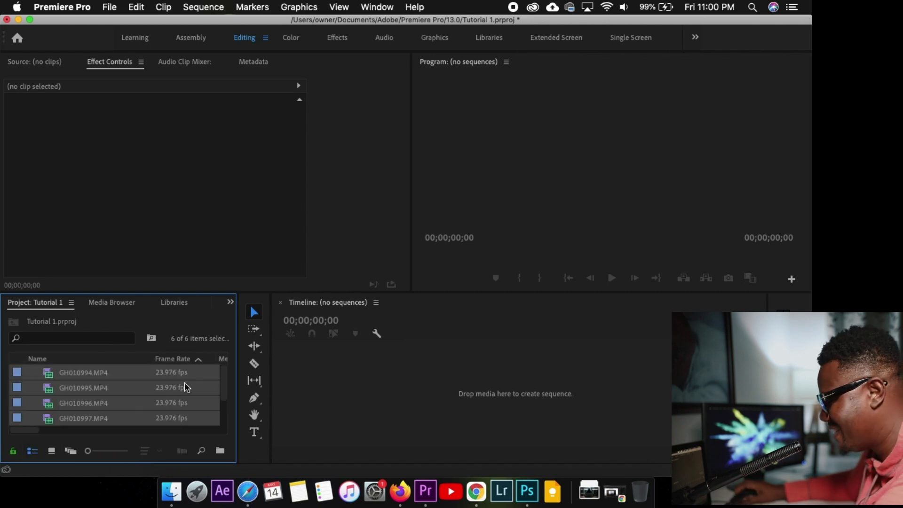
left_click(105, 406)
left_click(76, 373)
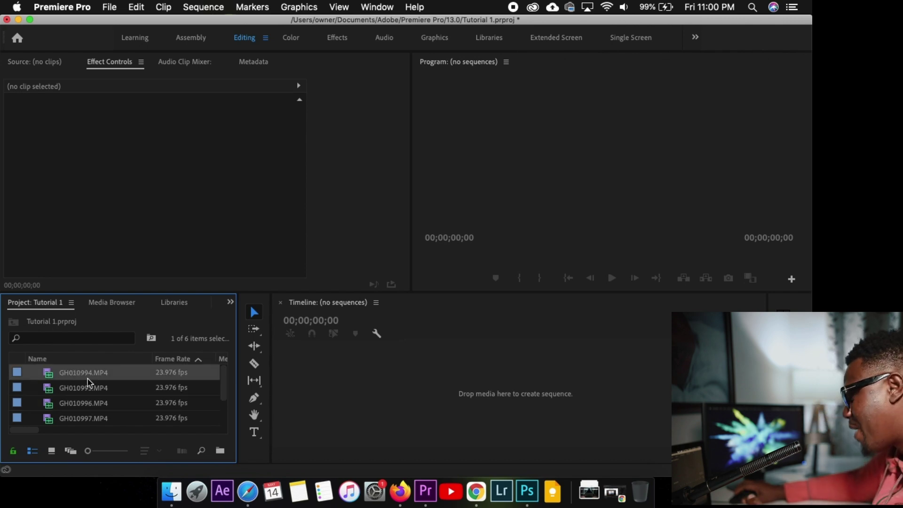
Drag GH010994.MP4 onto the empty Timeline to create sequence GH010994, playhead at 00:00:12:20.
left_click_drag(87, 379, 363, 395)
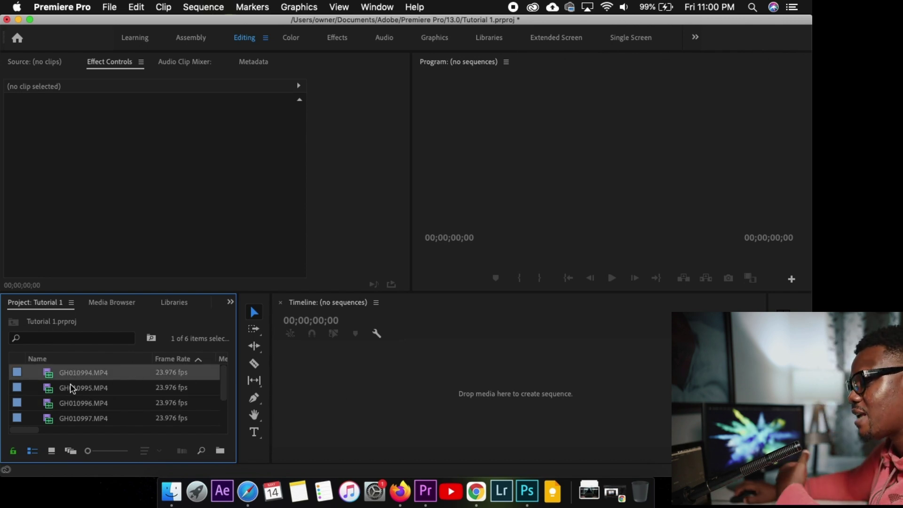
left_click(109, 7)
mouse_move(134, 23)
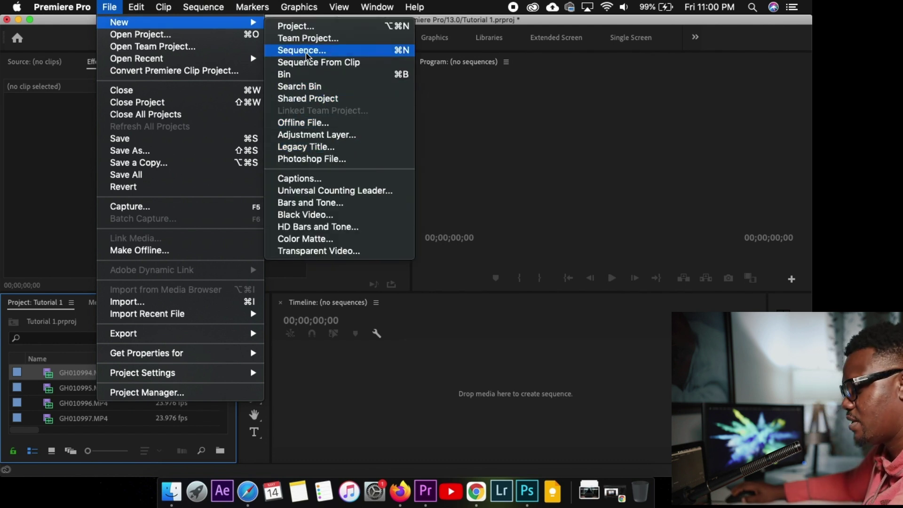
key("Escape")
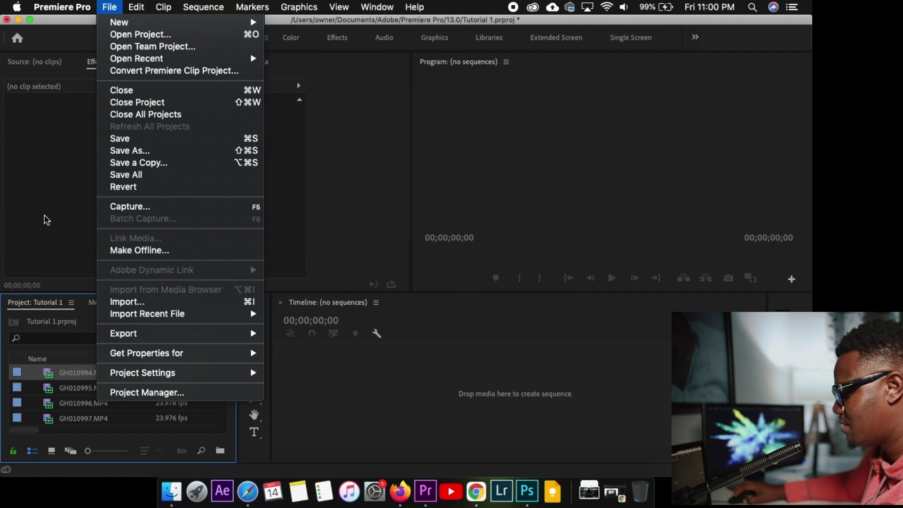
left_click_drag(61, 373, 361, 389)
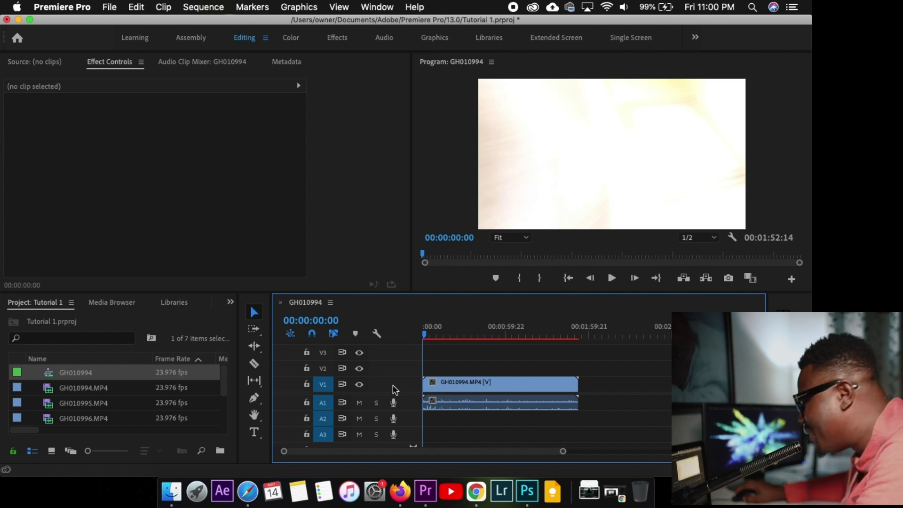
left_click(440, 335)
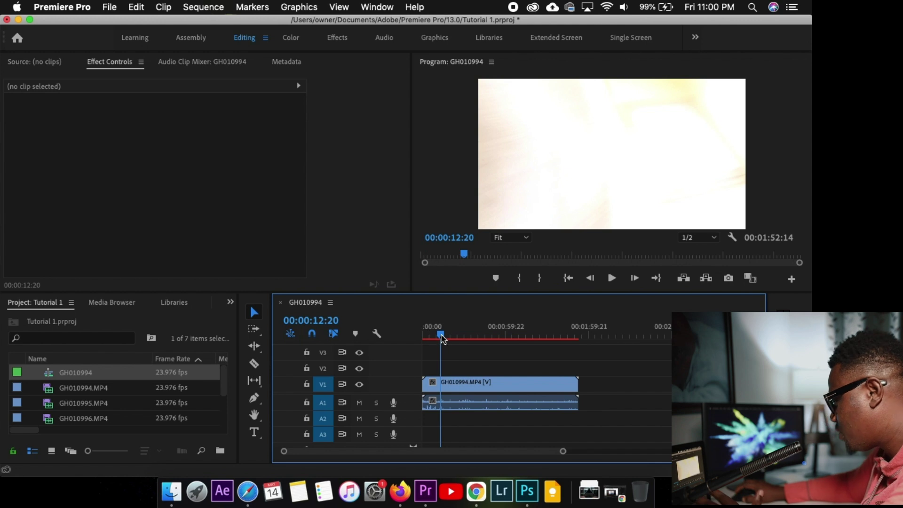
left_click(611, 279)
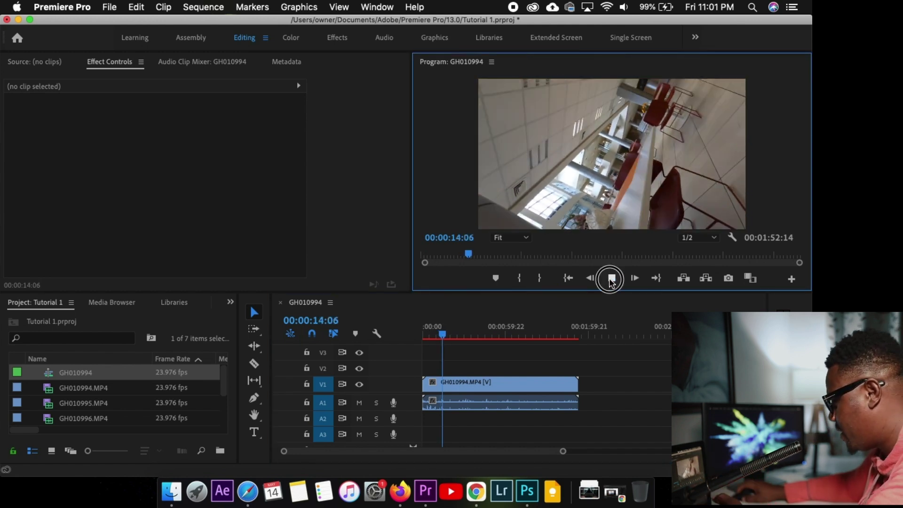
left_click(612, 279)
left_click(470, 386)
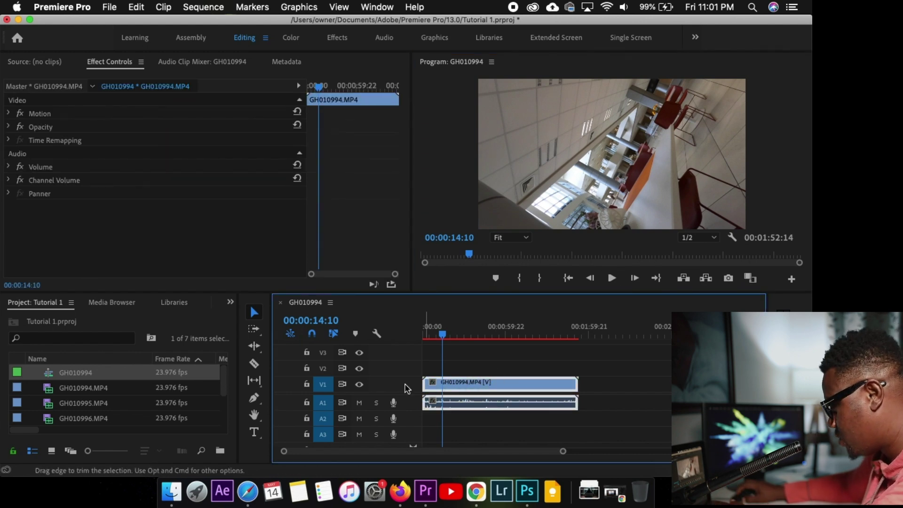
left_click(360, 385)
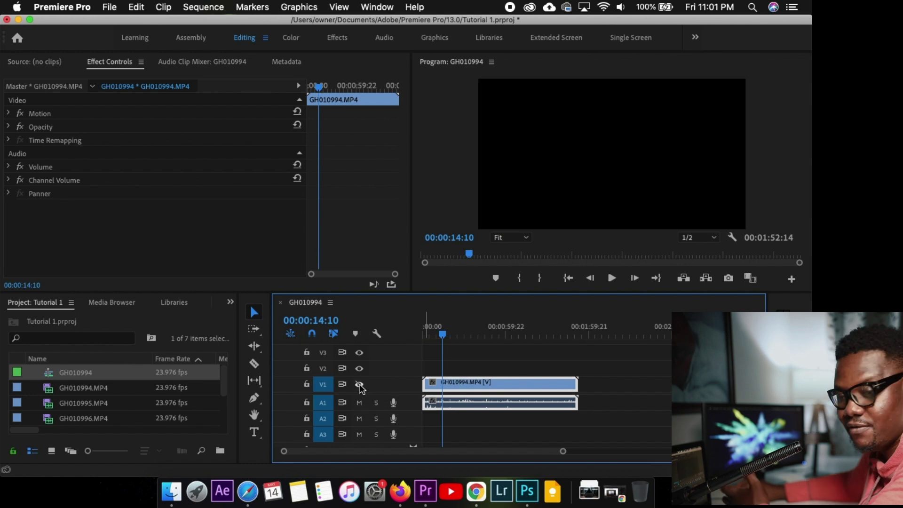
left_click(359, 385)
left_click(475, 405)
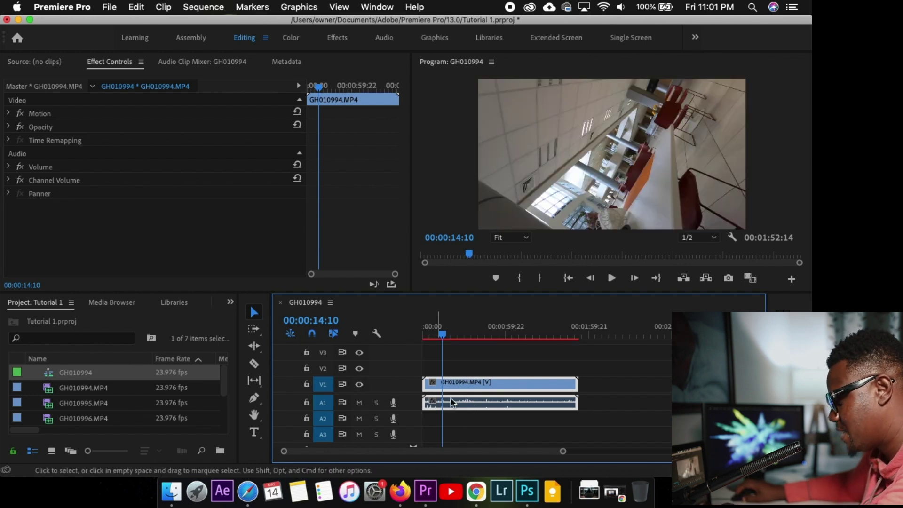
left_click(480, 382)
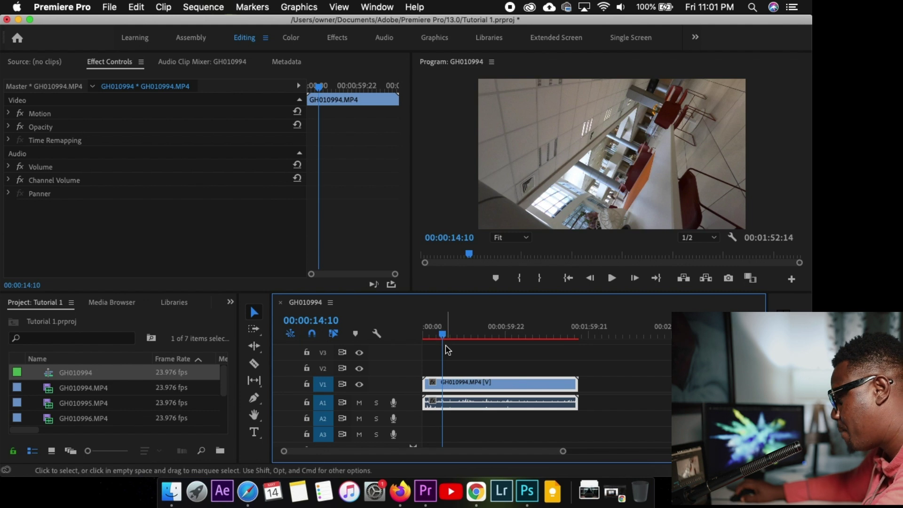
key("space")
key("space")
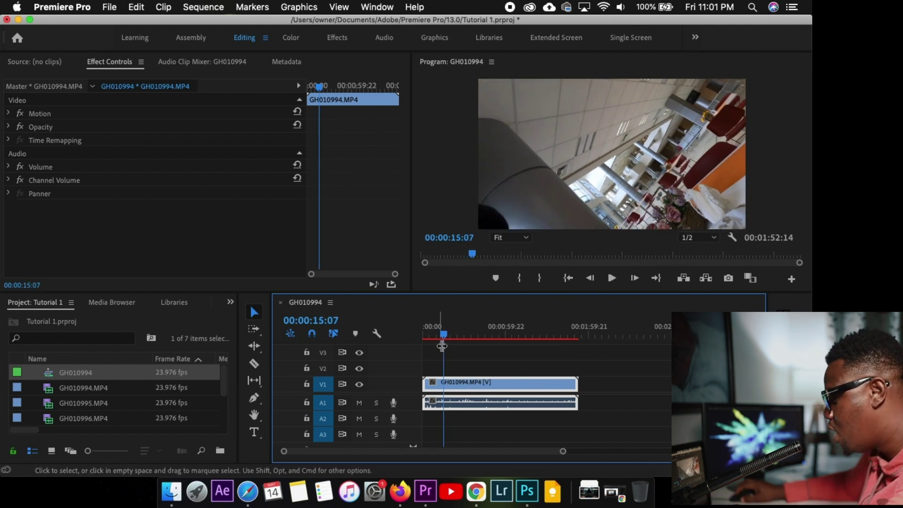
Razor GH010994 at 00:00:53:02 and delete the first part of the clip.
left_click(444, 336)
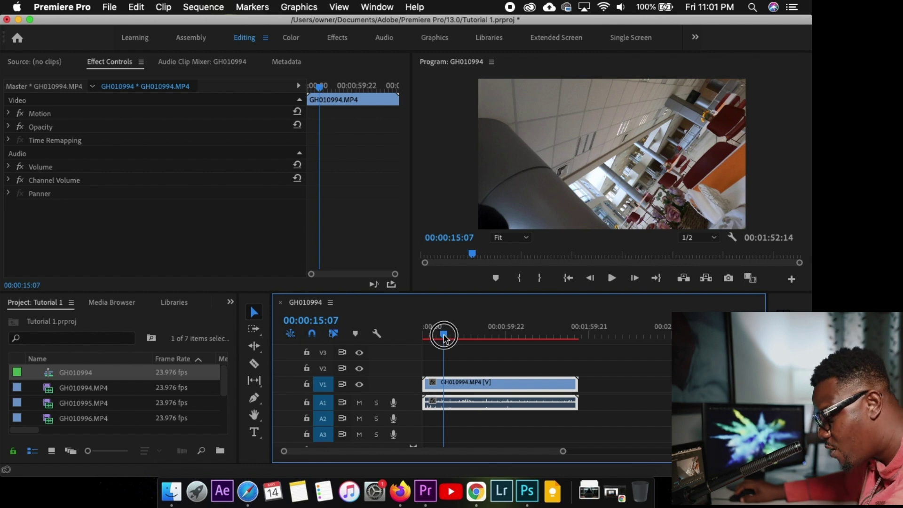
left_click_drag(444, 335, 496, 339)
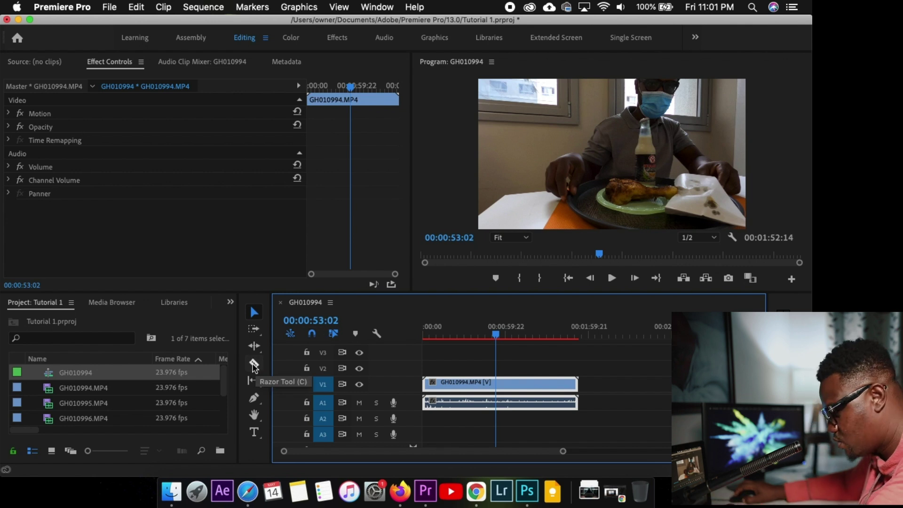
left_click(254, 366)
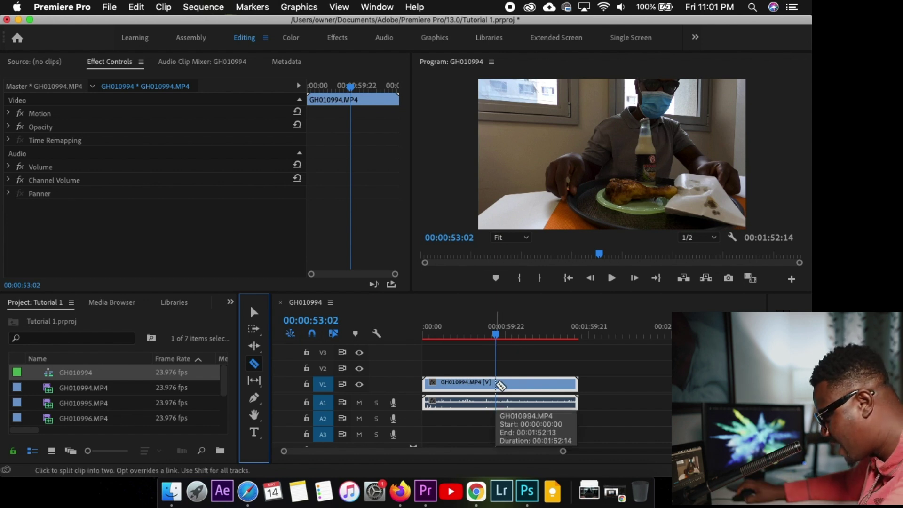
left_click(499, 384)
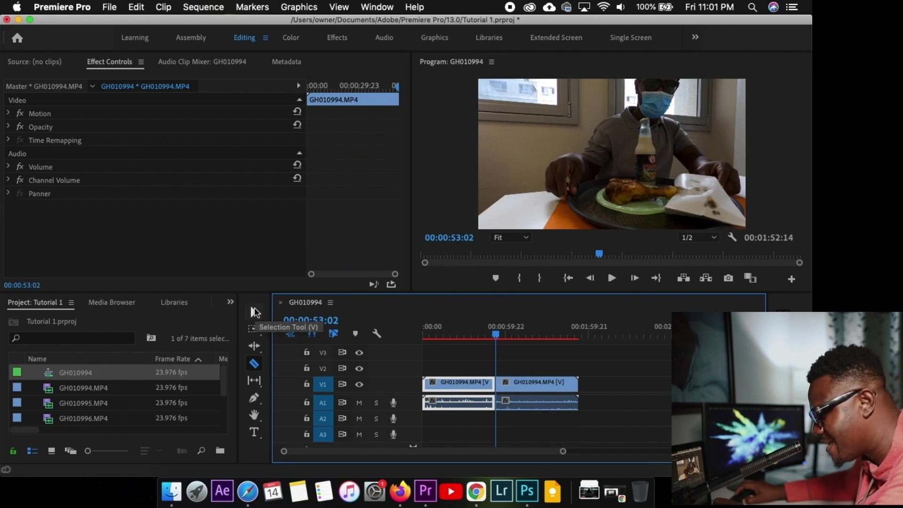
left_click(254, 312)
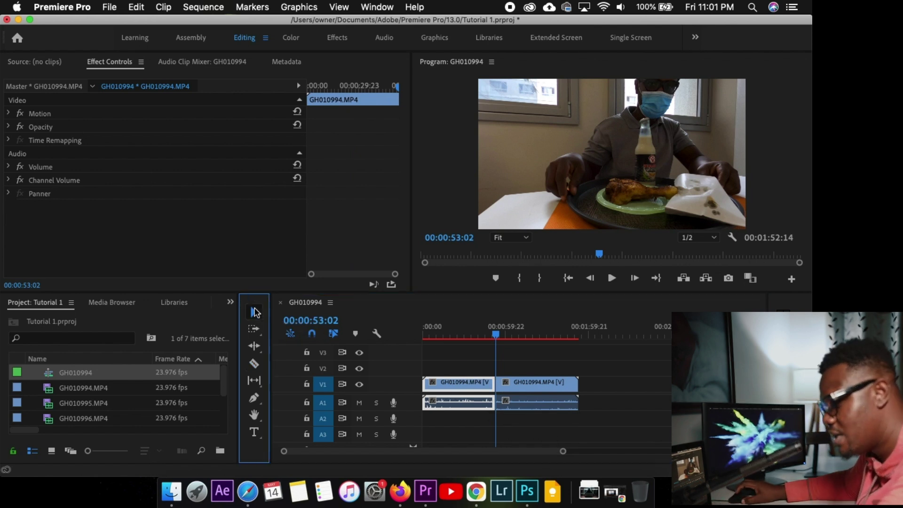
left_click(463, 385)
key("Delete")
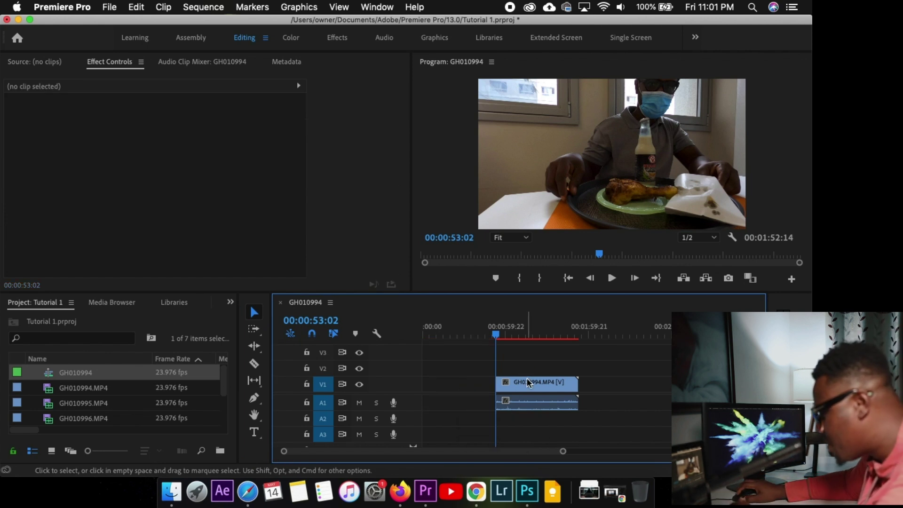
left_click_drag(526, 382, 422, 386)
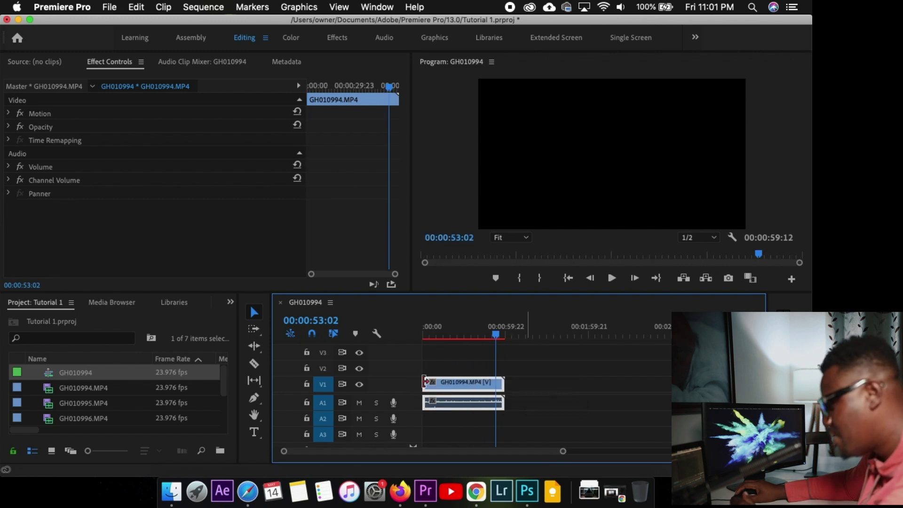
Move the trimmed clip to 00:00 on V1 and play the sequence from the start.
left_click_drag(496, 335, 400, 339)
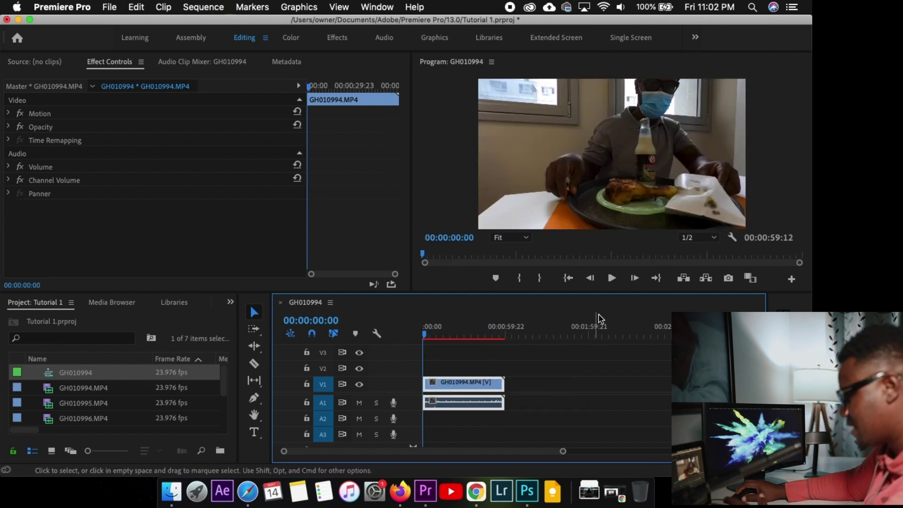
left_click(612, 278)
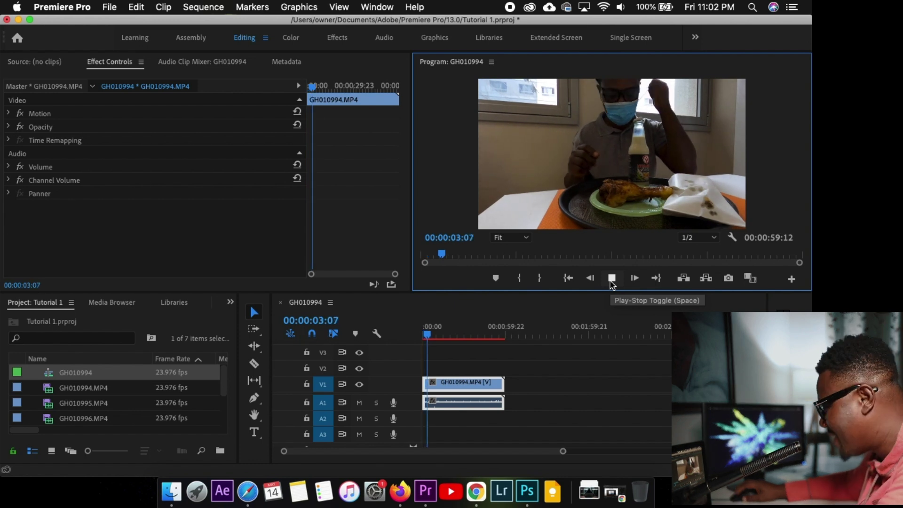
left_click(612, 278)
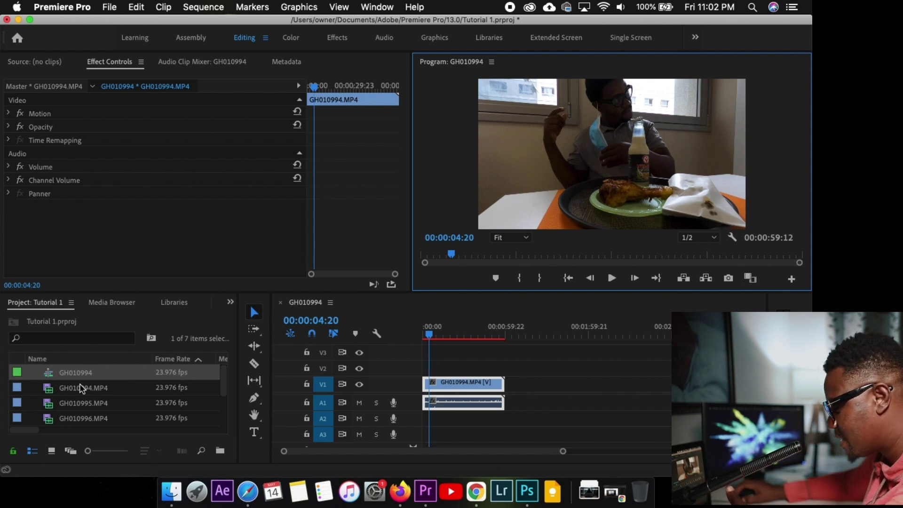
Select GH010995.MP4 in the Project panel as the next clip to add.
left_click(69, 405)
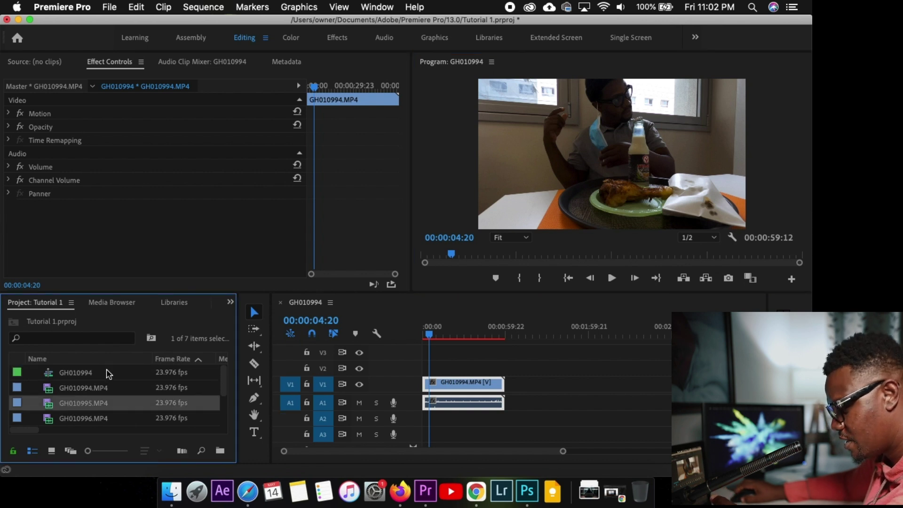
left_click(68, 389)
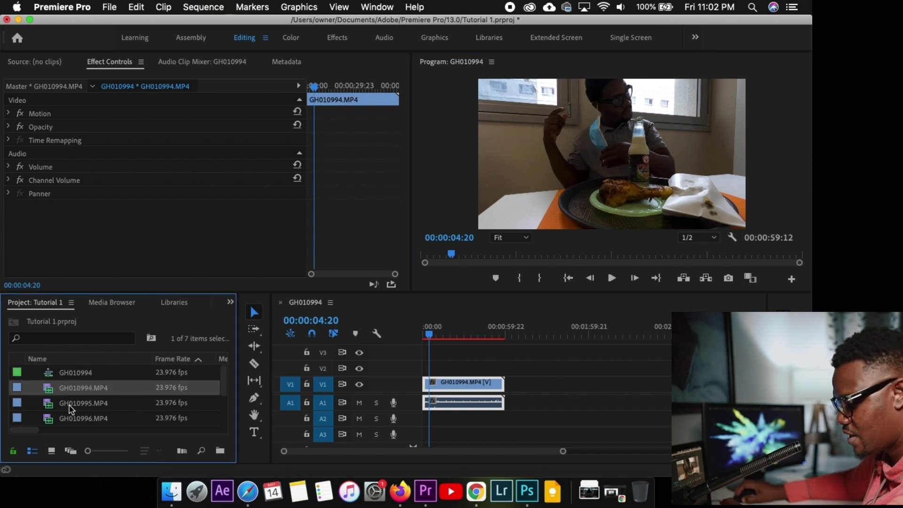
left_click(69, 405)
Add GH010995.MP4 after the first clip, then cut GH010994 at 00:00:16:11 and delete its tail.
scroll(85, 374, "down", 1)
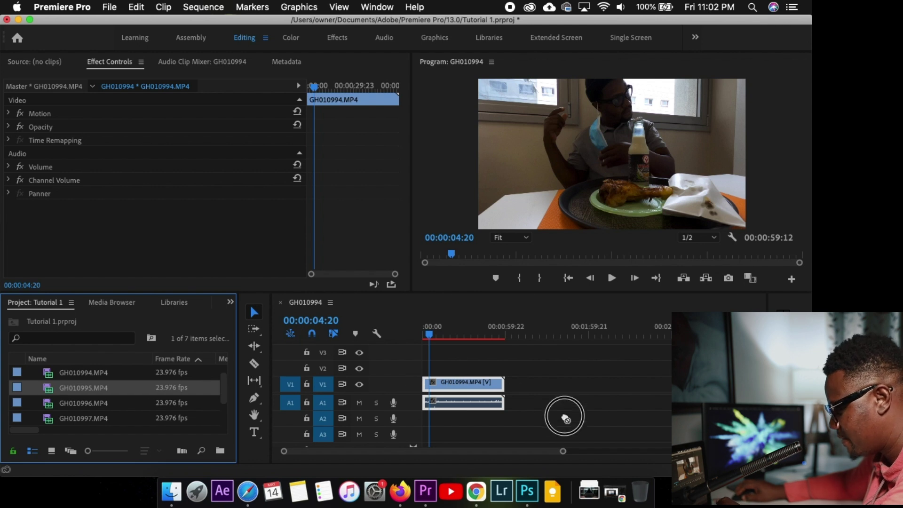
left_click_drag(564, 416, 511, 383)
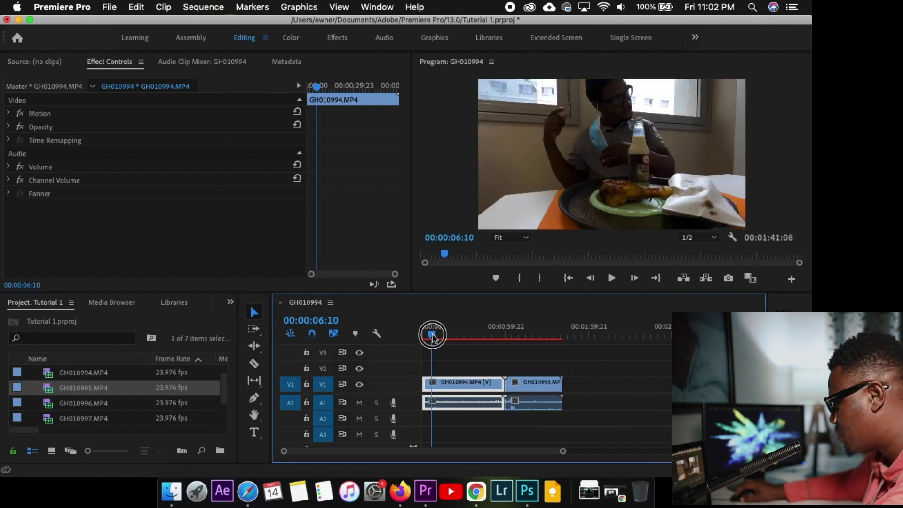
left_click_drag(432, 338, 447, 339)
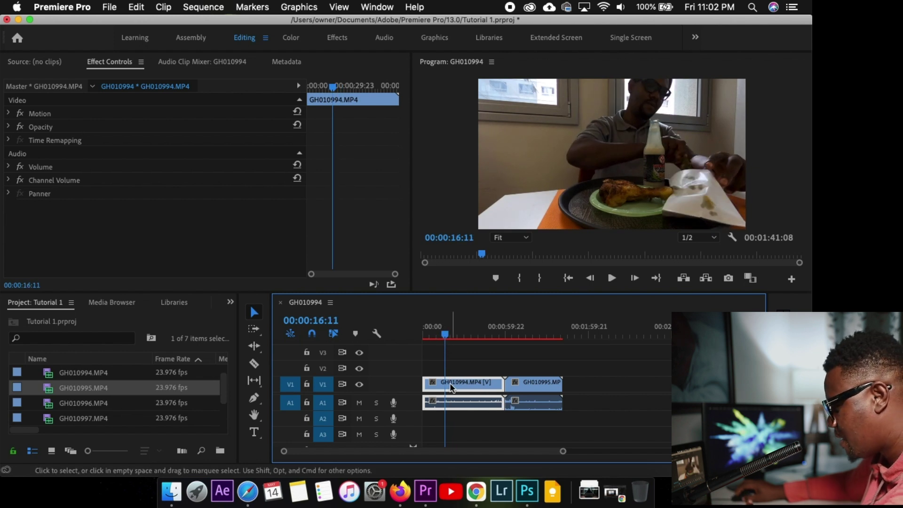
left_click(254, 363)
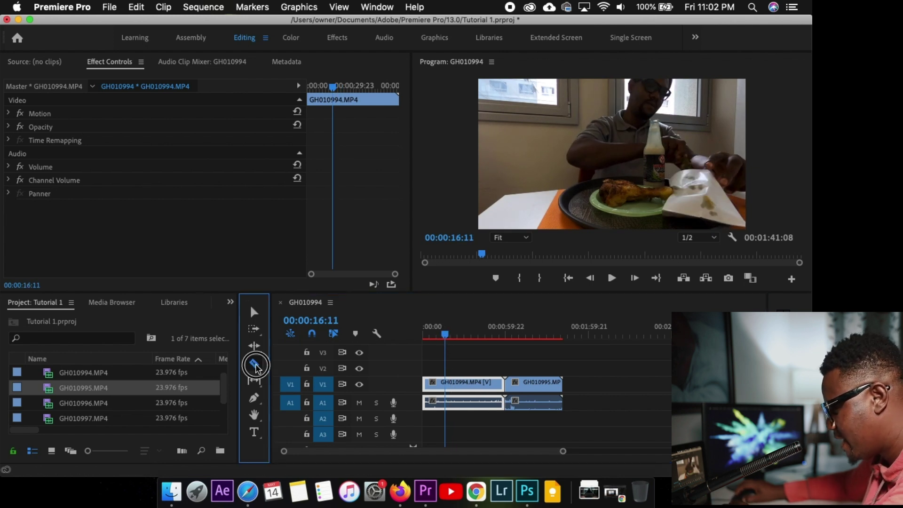
left_click(448, 389)
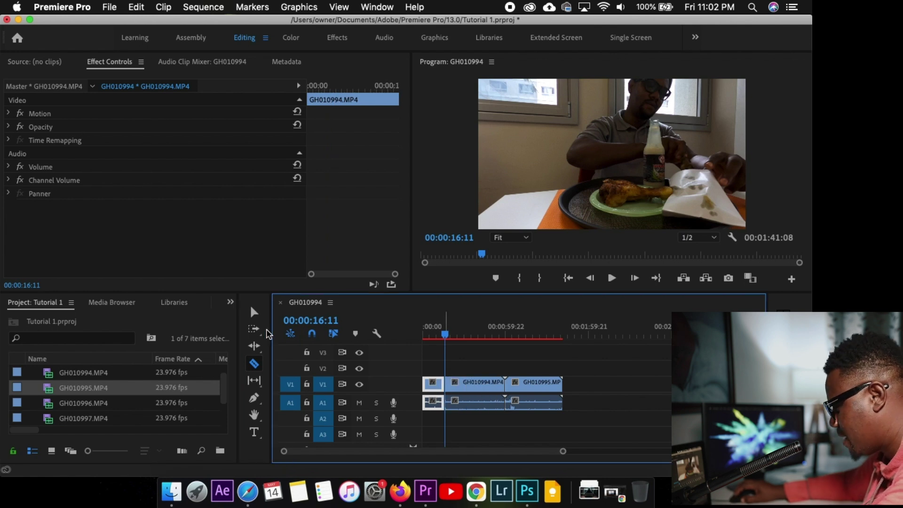
left_click(254, 312)
left_click(473, 389)
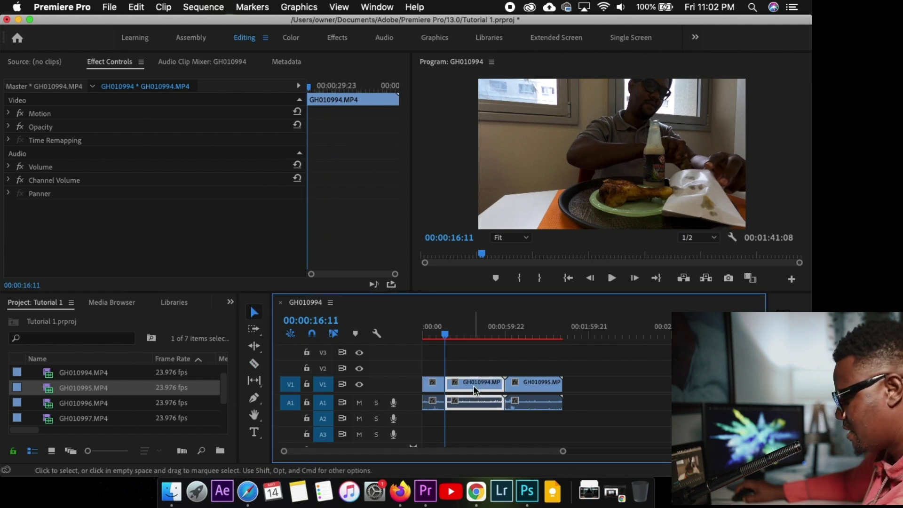
key("Delete")
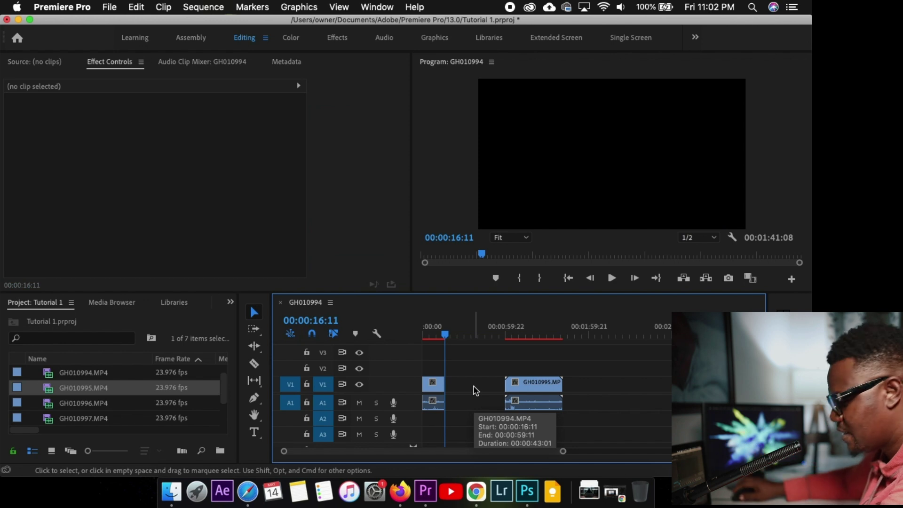
Slide GH010995 left until it butts against the trimmed first clip with no gap.
left_click_drag(534, 384, 481, 400)
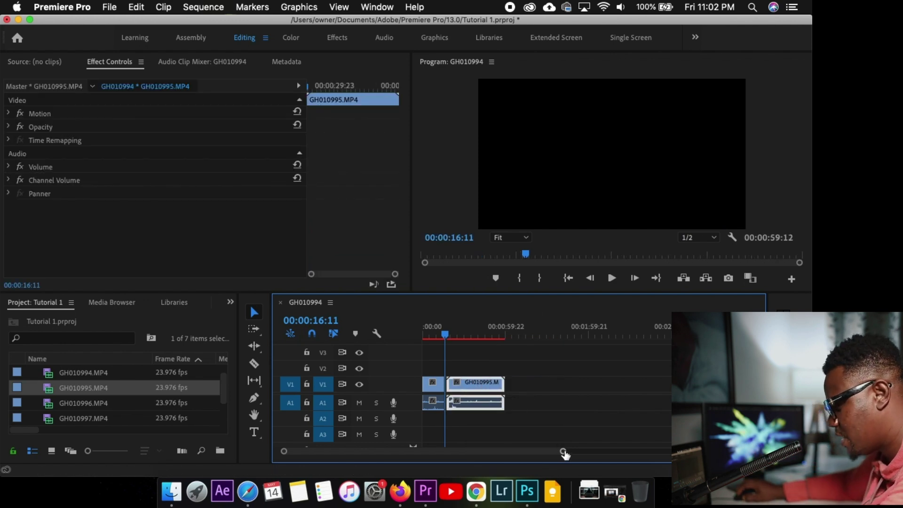
left_click_drag(563, 451, 514, 440)
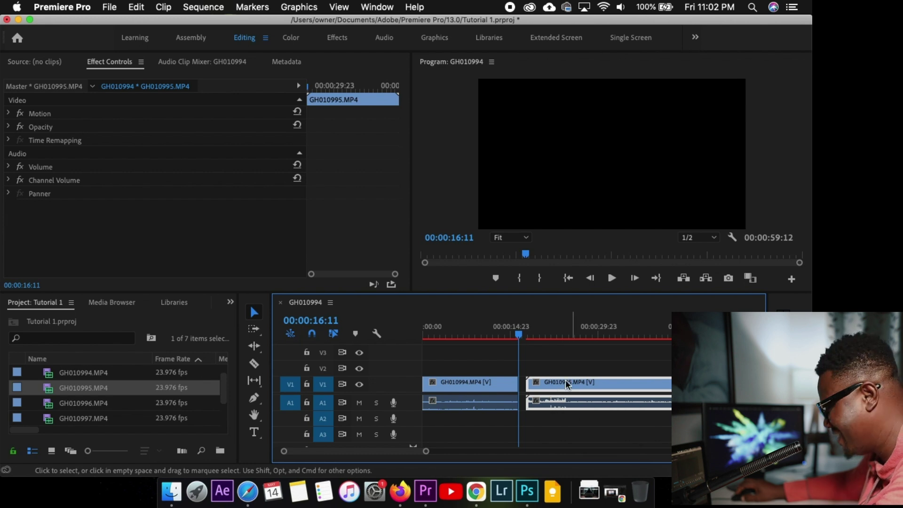
left_click(511, 336)
left_click_drag(569, 383, 565, 384)
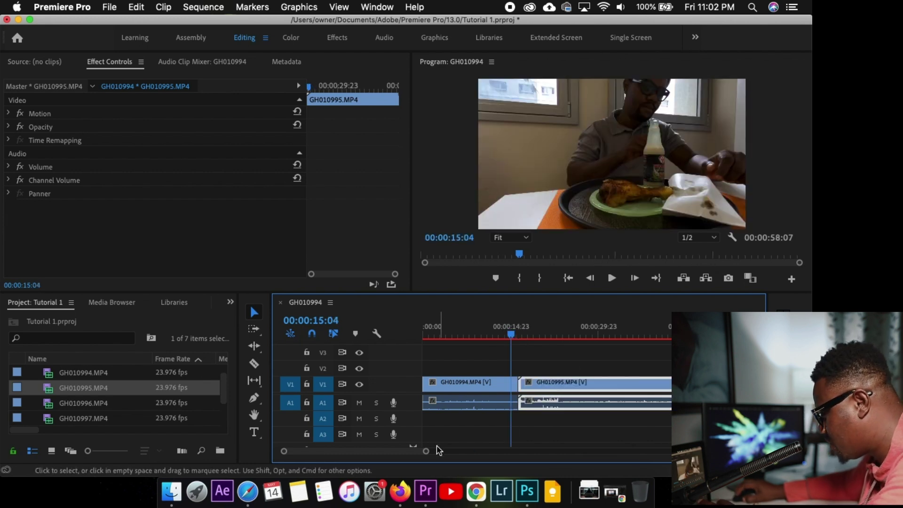
left_click_drag(426, 452, 494, 451)
left_click(462, 336)
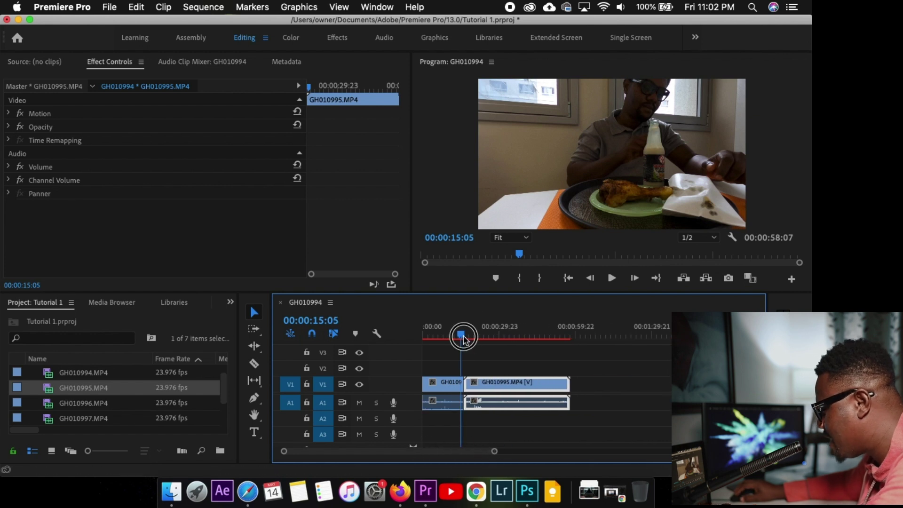
left_click_drag(463, 340, 527, 347)
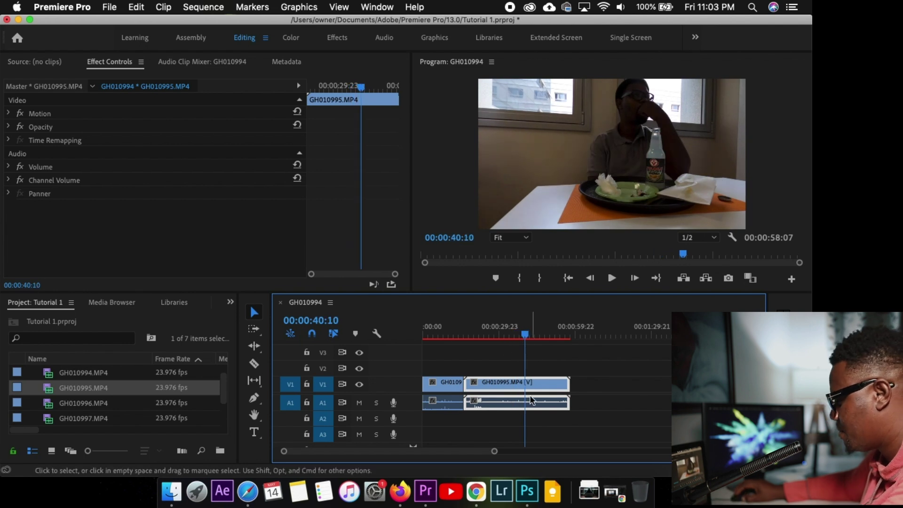
Split GH010995 at 00:00:40:10, delete the cut part, and review the footage.
left_click(254, 365)
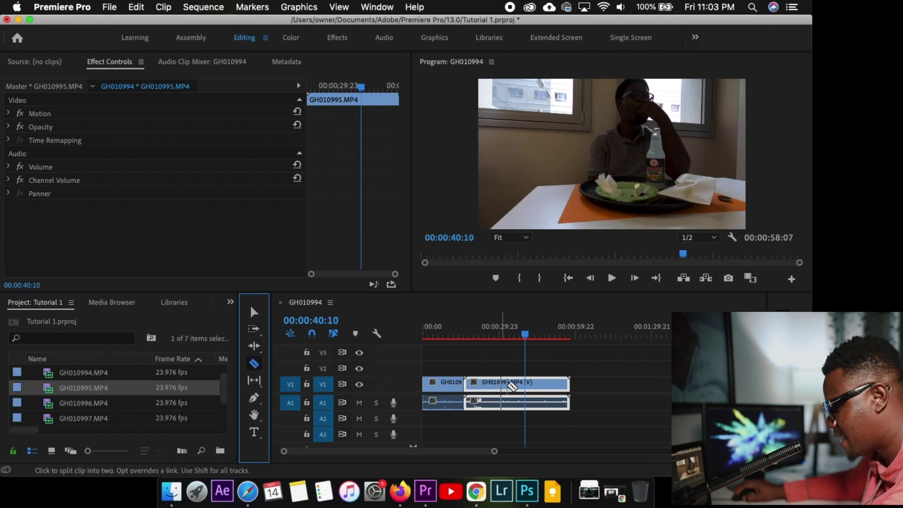
left_click(524, 385)
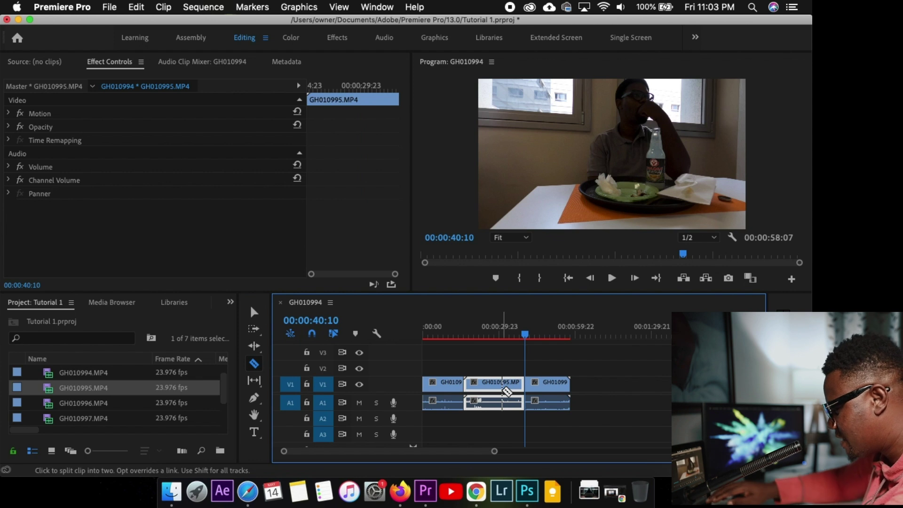
key("Delete")
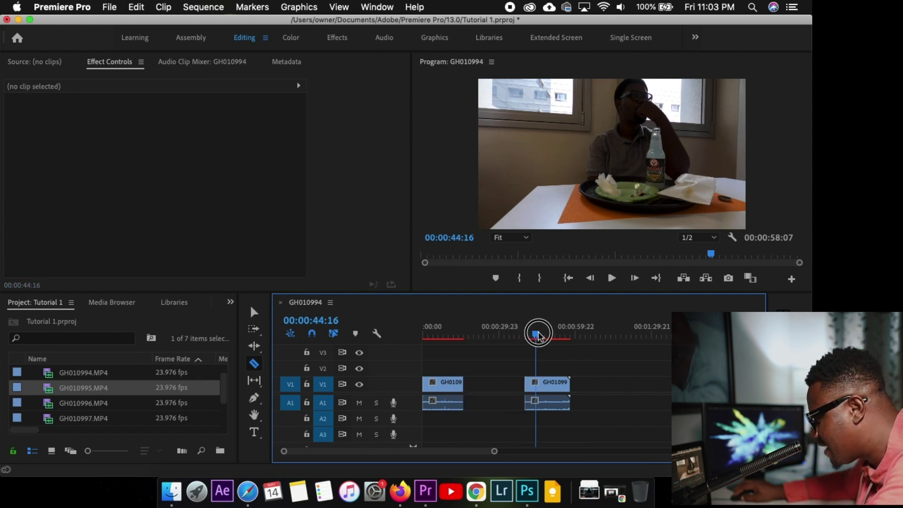
left_click_drag(536, 334, 528, 337)
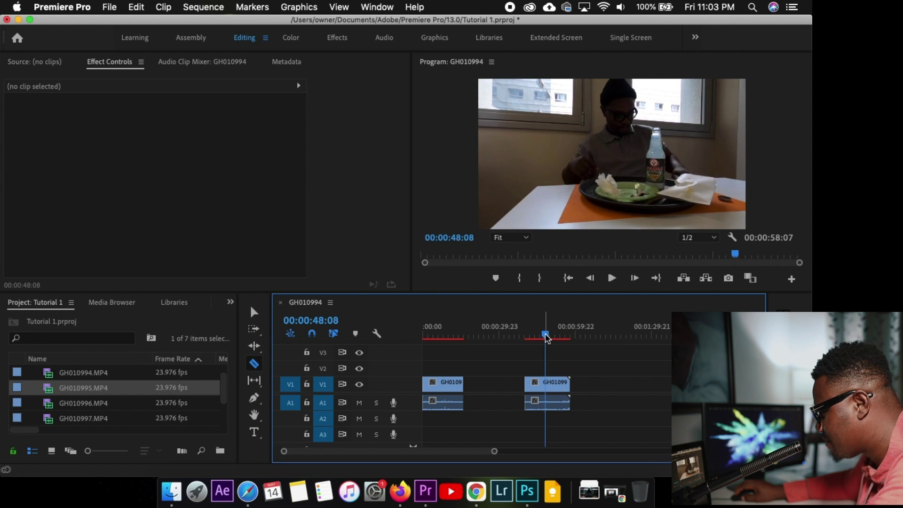
left_click_drag(547, 338, 534, 339)
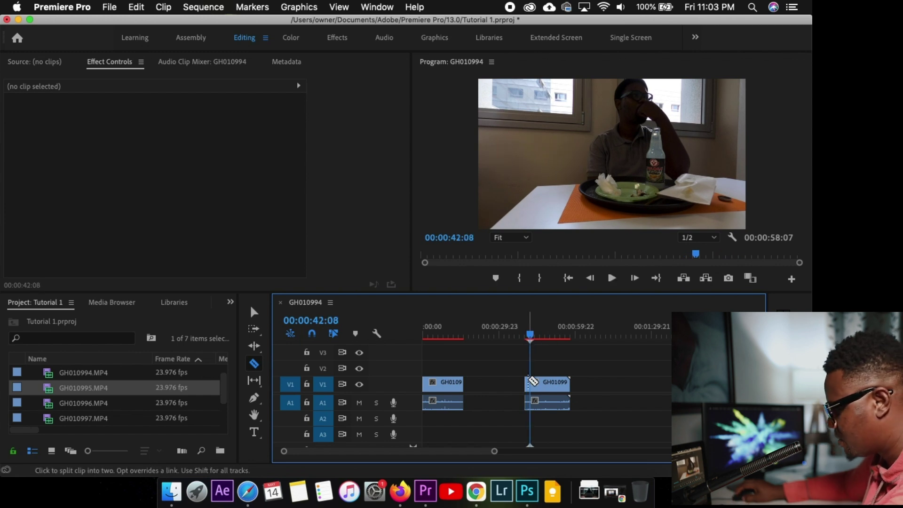
Delete the leftover second clip piece, leaving a 00:00:18:09 sequence, and preview it.
key("v")
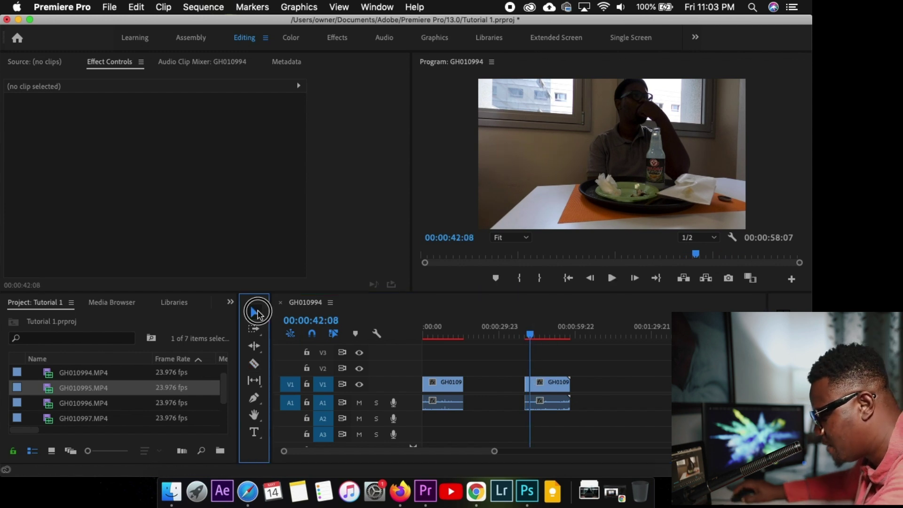
left_click(553, 392)
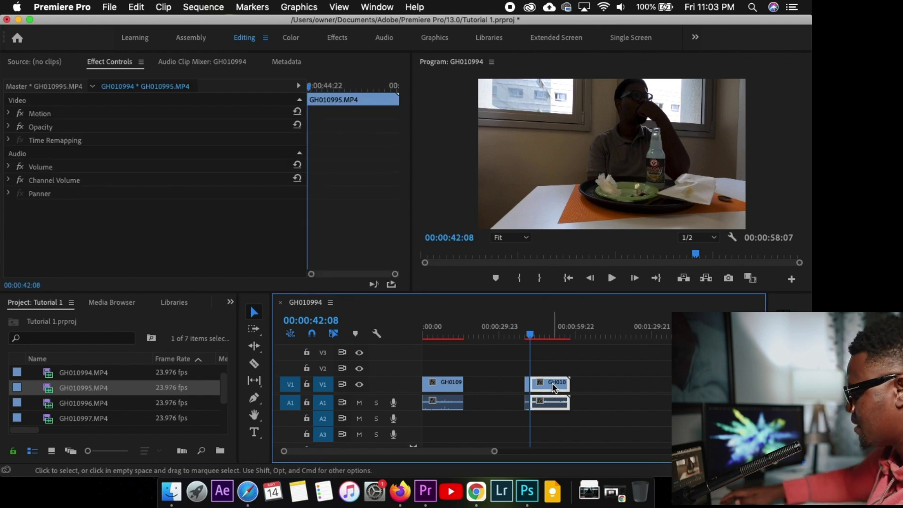
key("Delete")
left_click_drag(527, 393, 468, 393)
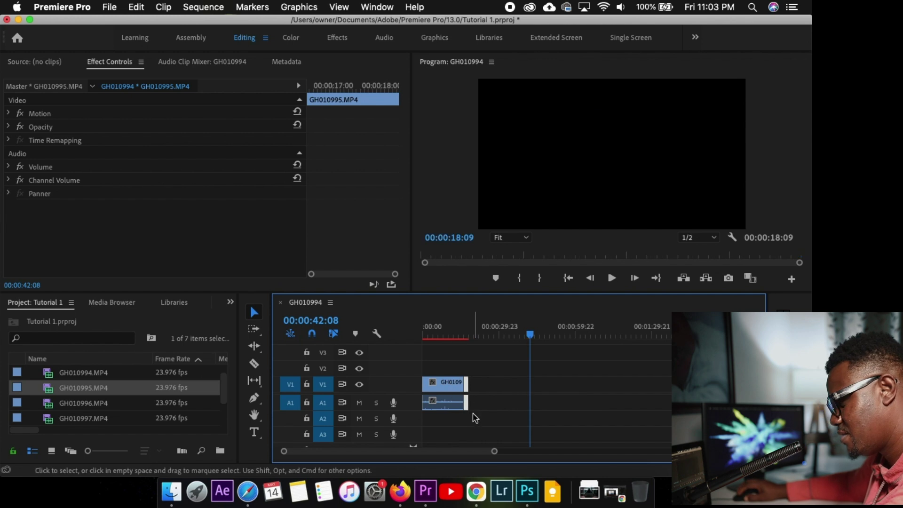
left_click_drag(459, 329, 444, 333)
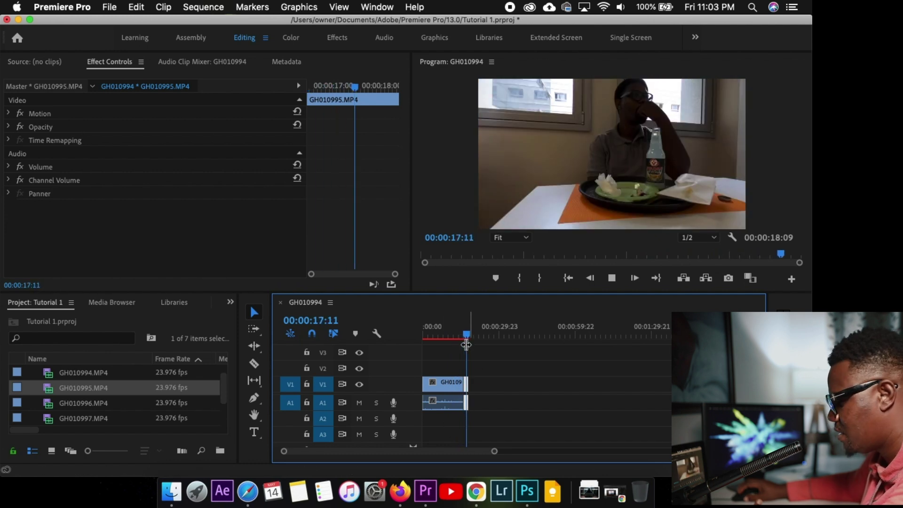
left_click(453, 335)
Razor the clip at the 6-second and 11-second marks.
left_click(416, 329)
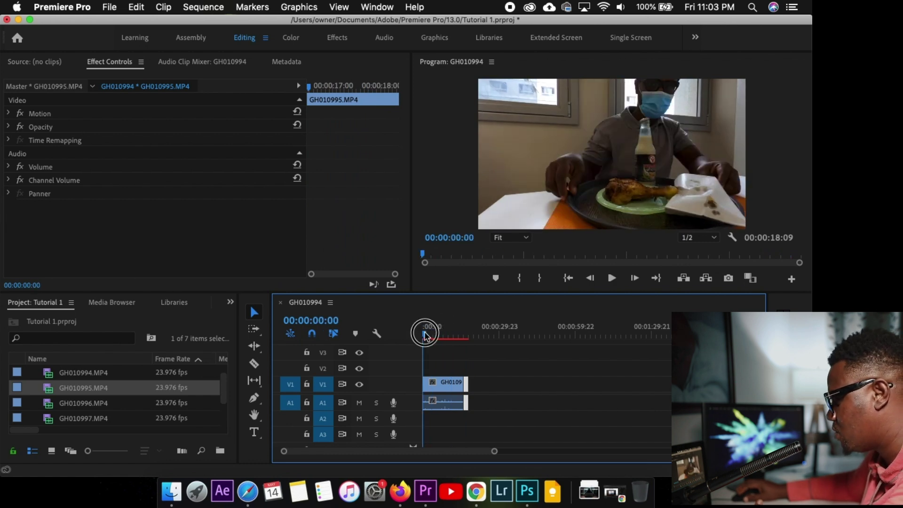
left_click_drag(423, 335, 438, 333)
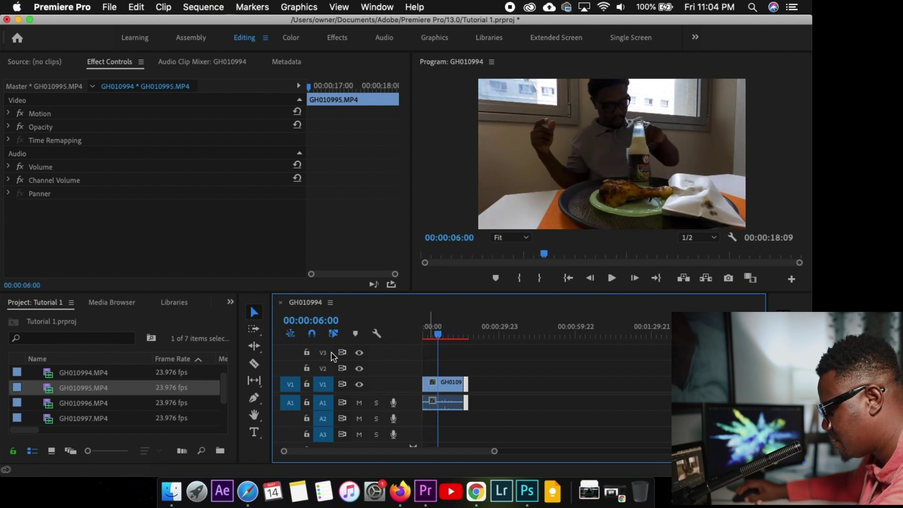
left_click(254, 364)
left_click(437, 387)
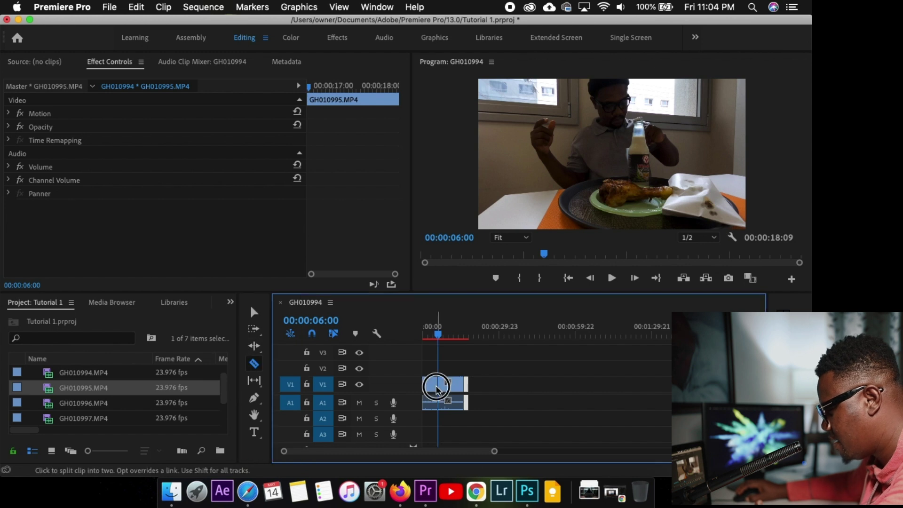
mouse_move(441, 335)
left_mouse_down()
mouse_move(464, 336)
mouse_move(453, 338)
left_mouse_up()
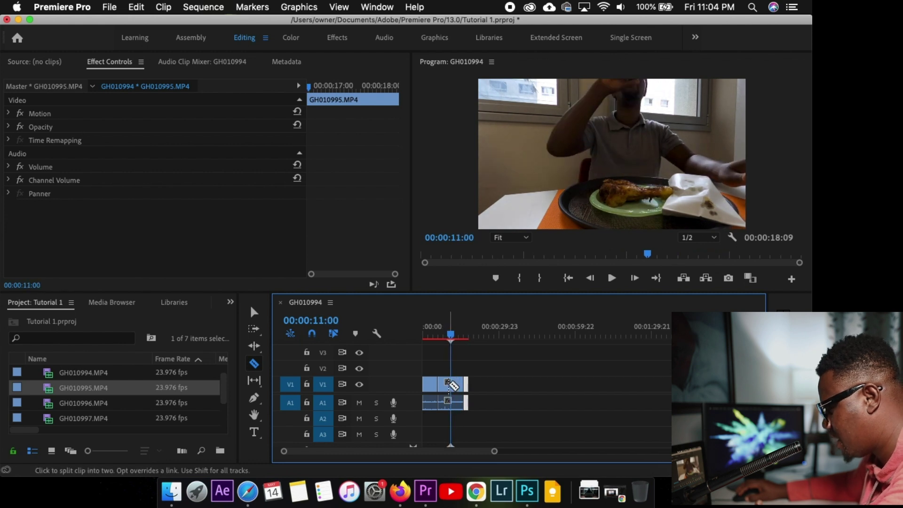
Delete the middle section and slide the later piece left, shortening the sequence to 00:00:13:09.
left_click(254, 312)
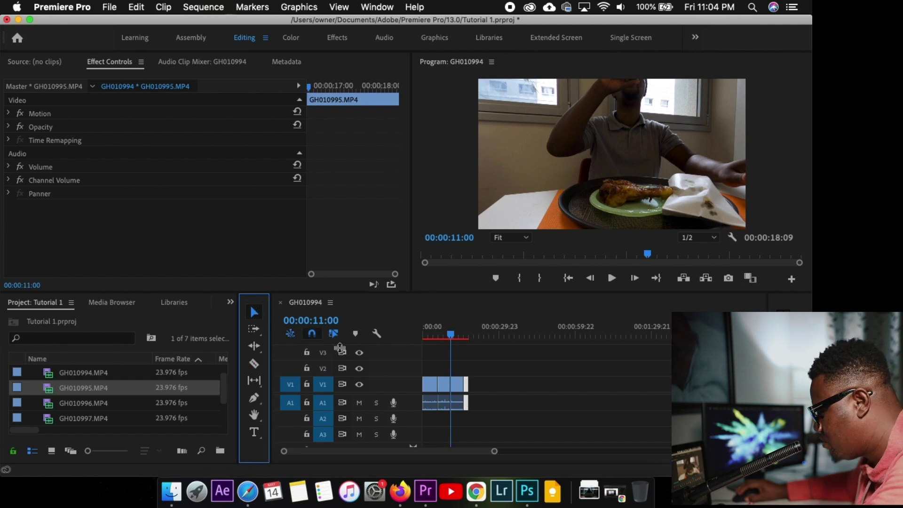
left_click(444, 385)
key("Delete")
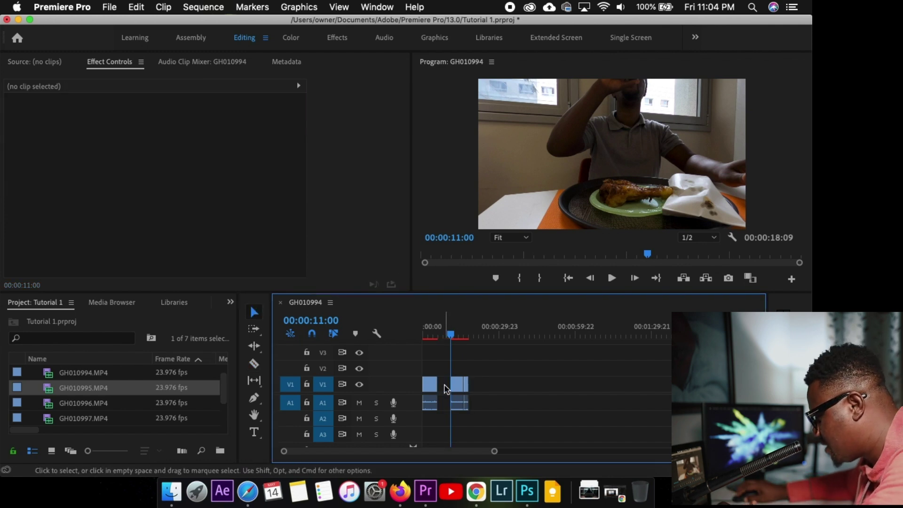
left_click(457, 386)
mouse_move(457, 386)
left_mouse_down()
mouse_move(447, 382)
mouse_move(463, 391)
mouse_move(462, 383)
mouse_move(457, 390)
left_mouse_up()
left_click(433, 335)
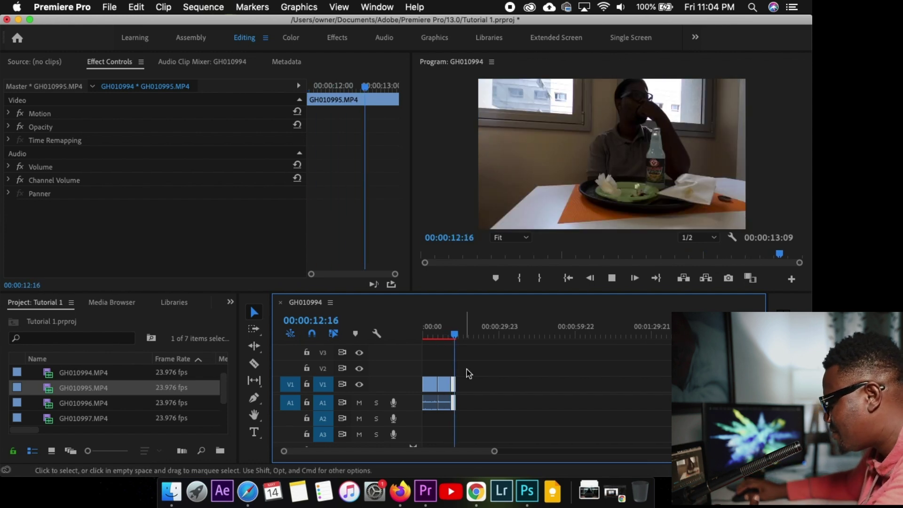
Place GH010996.MP4 on V1 at the 12-second point and preview the car footage.
left_click(454, 335)
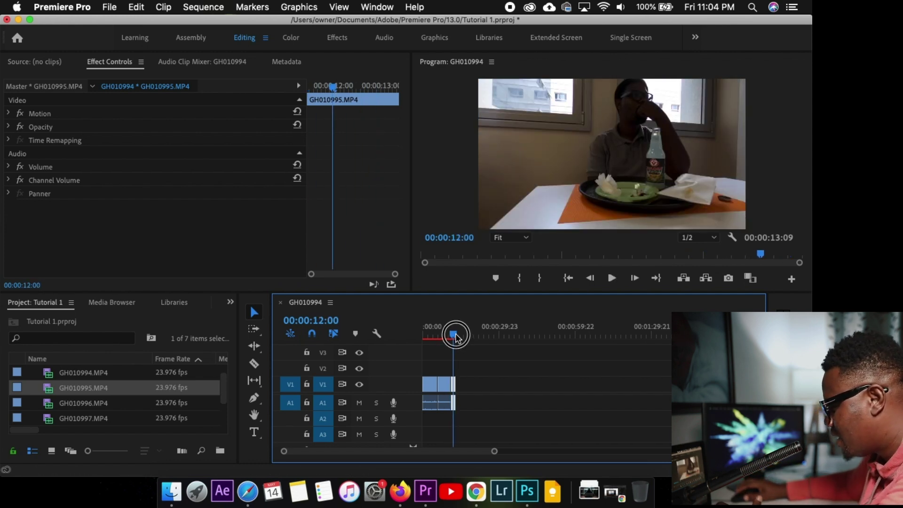
left_click(75, 405)
left_click_drag(248, 405, 463, 385)
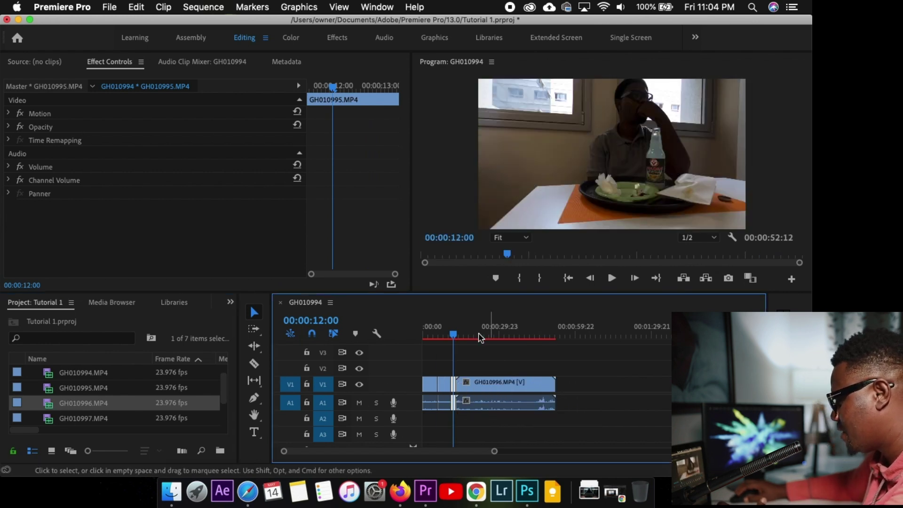
left_click_drag(454, 333, 513, 334)
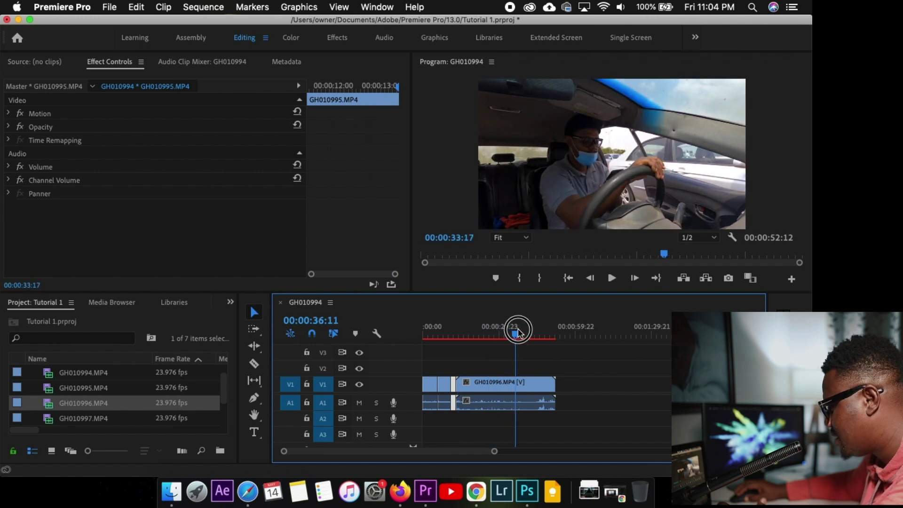
left_click_drag(494, 328, 514, 324)
Razor GH010996 at 34 seconds, delete its start, and slide the rest against the first clip.
left_click(498, 381)
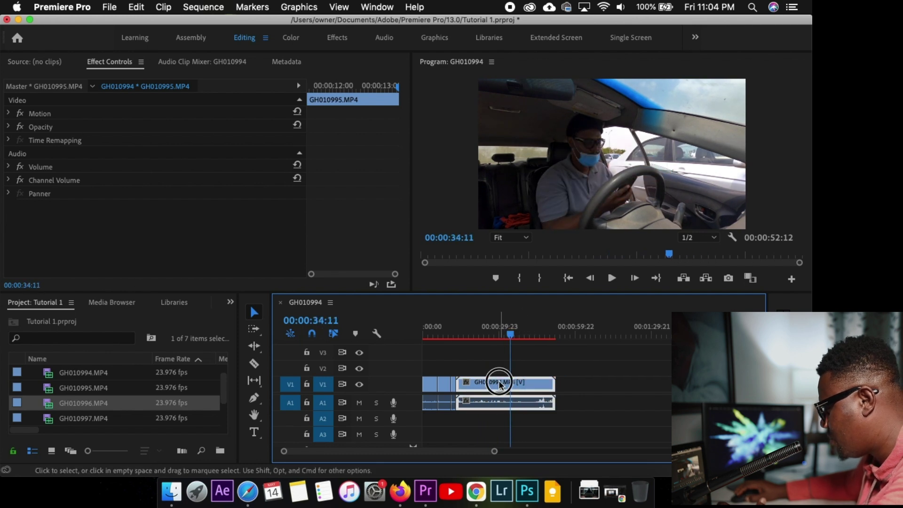
left_click(255, 364)
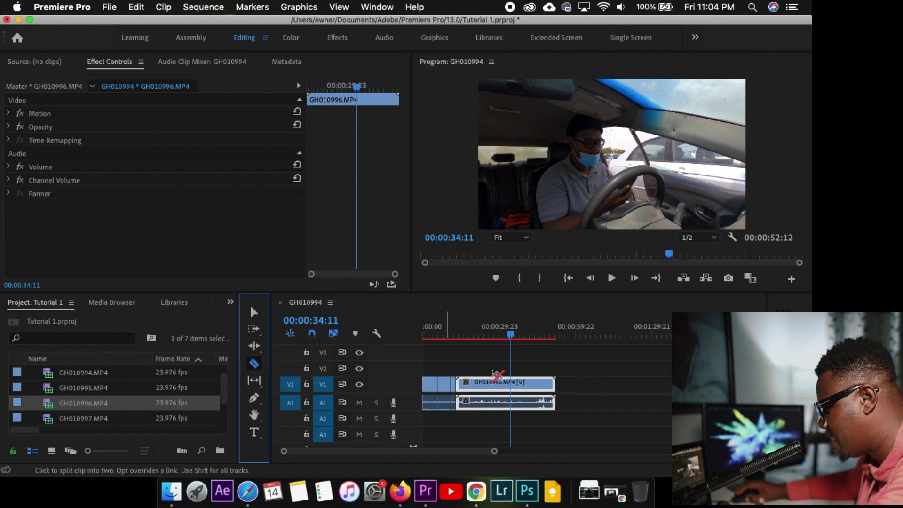
left_click(510, 385)
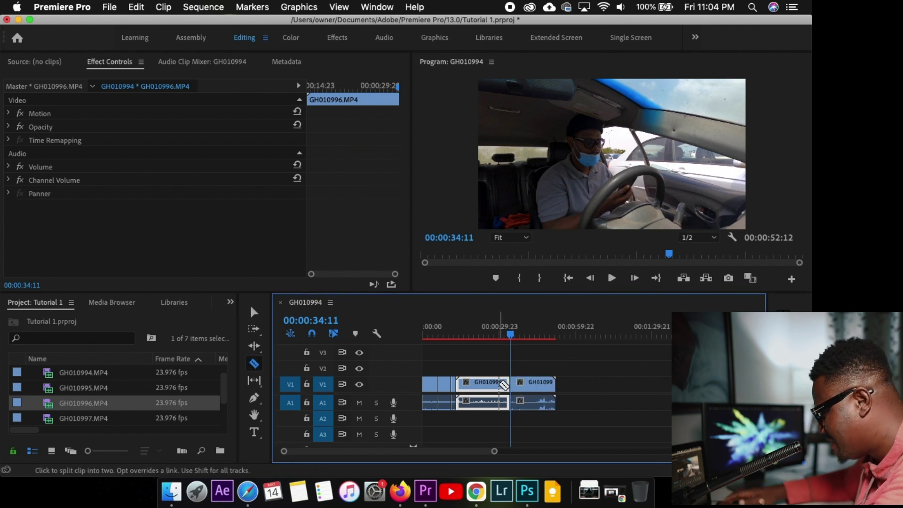
key("Delete")
left_click(254, 311)
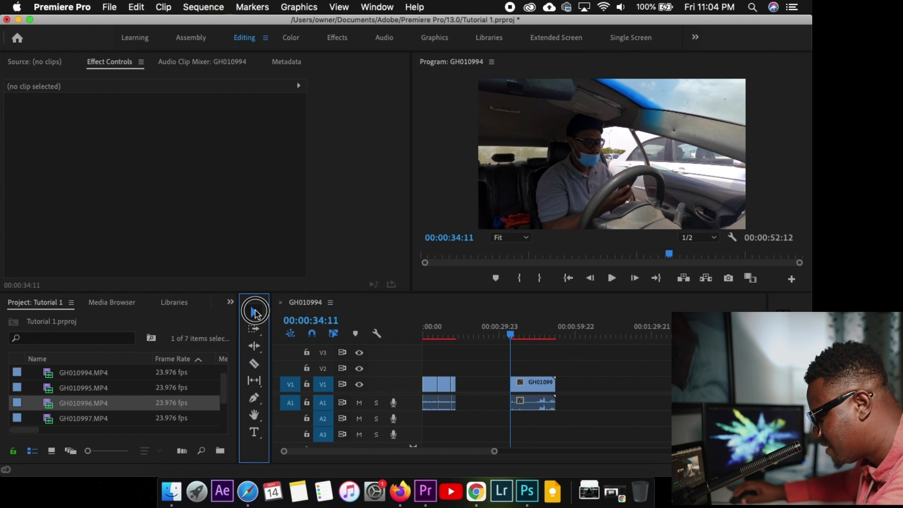
left_click(526, 392)
left_click_drag(526, 393, 471, 393)
Cut GH010996 at 17 seconds, delete the remainder after the cut, and review the sequence.
left_click(464, 335)
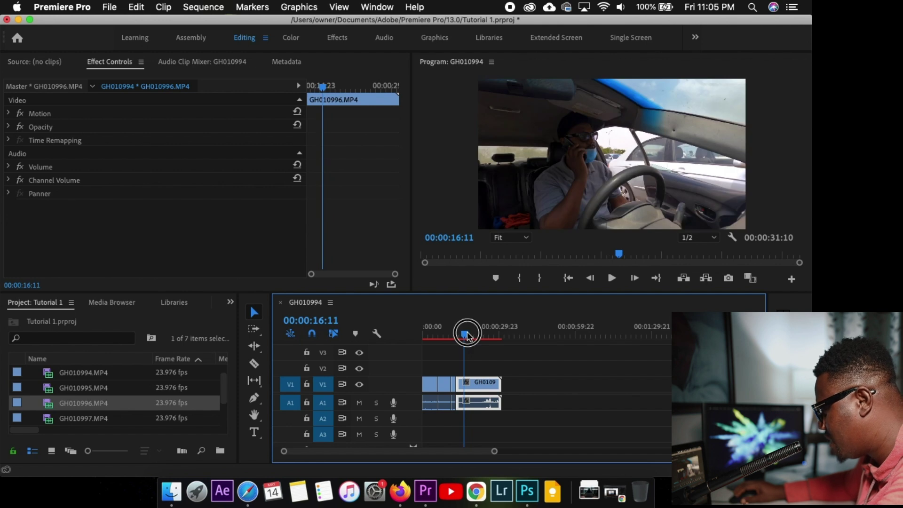
left_click_drag(467, 335, 470, 335)
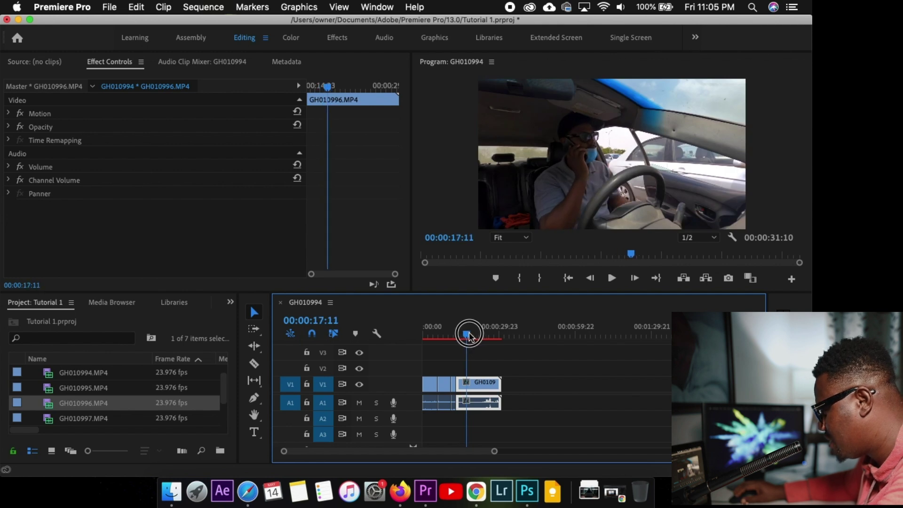
left_click(254, 363)
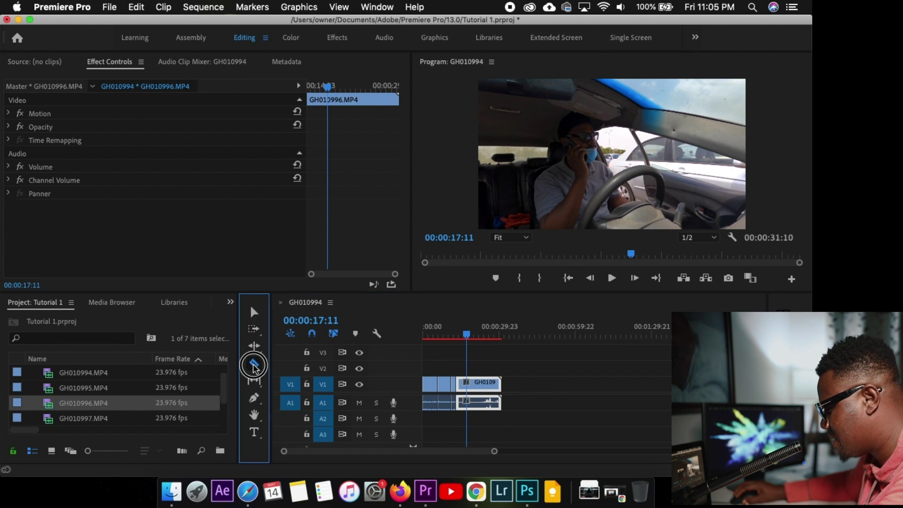
left_click(461, 384)
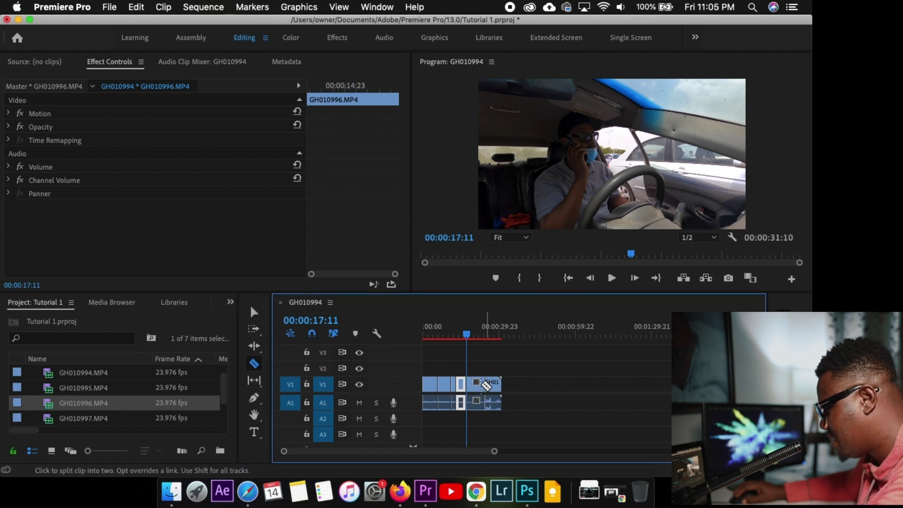
left_click(254, 311)
left_click(485, 386)
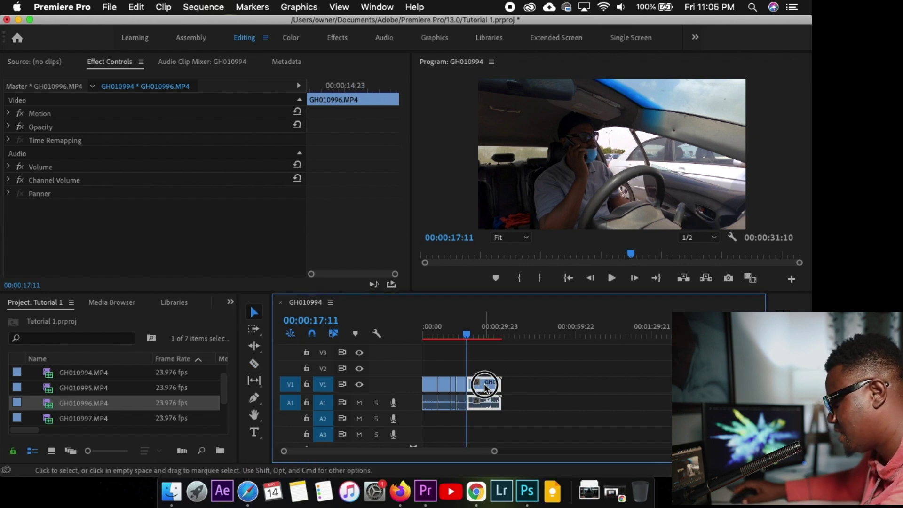
key("Delete")
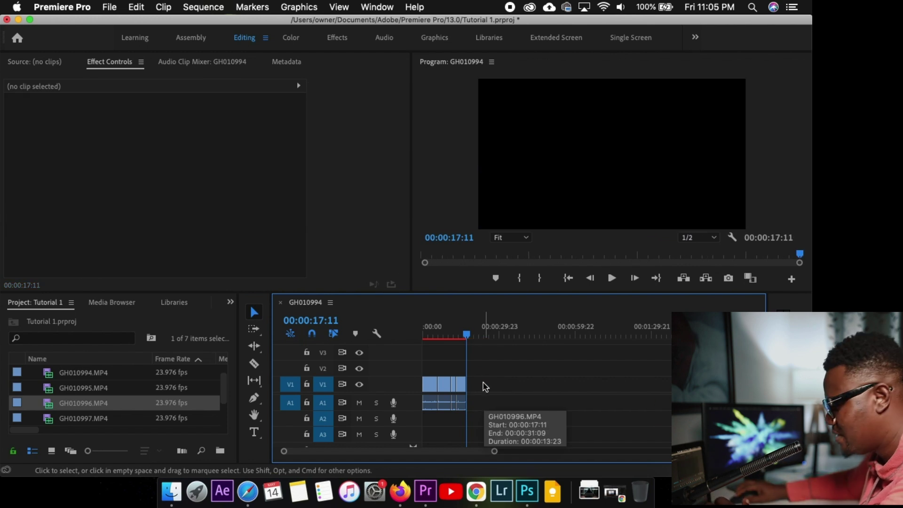
left_click_drag(466, 335, 452, 336)
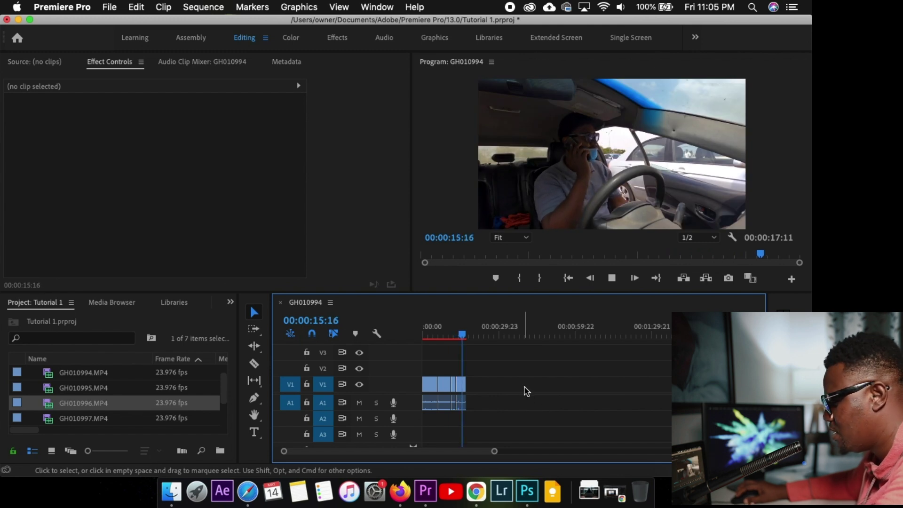
key("space")
Add GH010997.MP4 to the sequence end and remove its section before about 31 seconds.
left_click(73, 420)
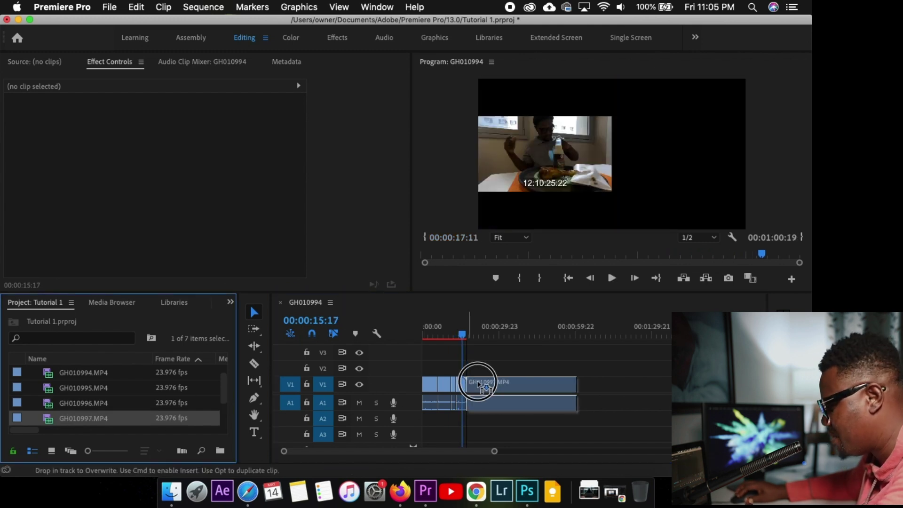
left_click_drag(478, 383, 468, 379)
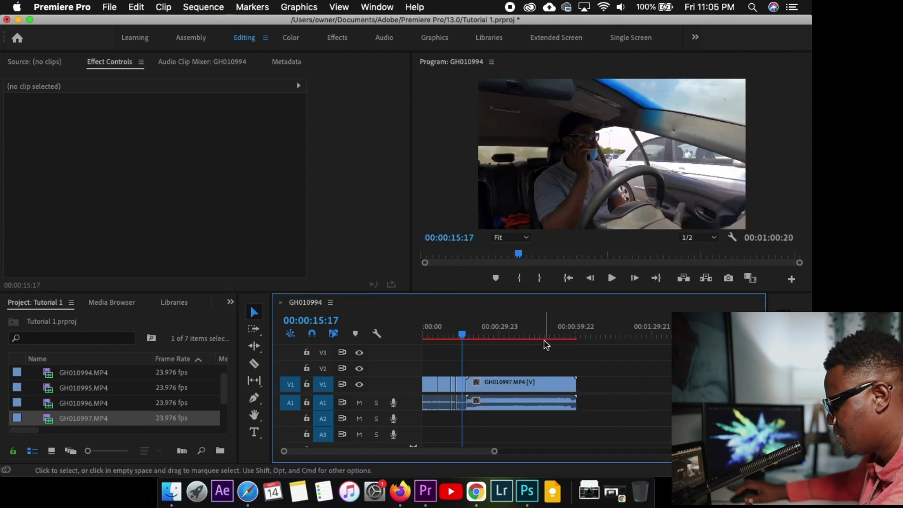
left_click_drag(462, 335, 504, 348)
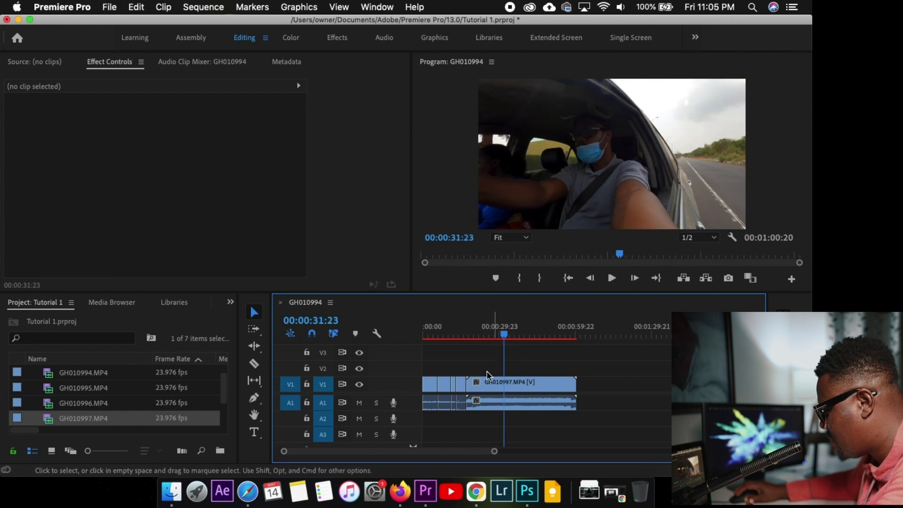
left_click(513, 381)
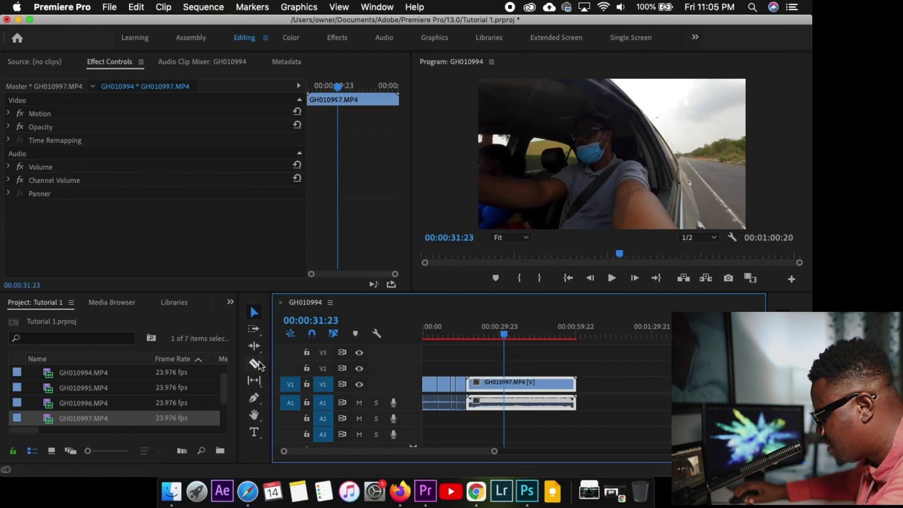
left_click(256, 363)
left_click(504, 383)
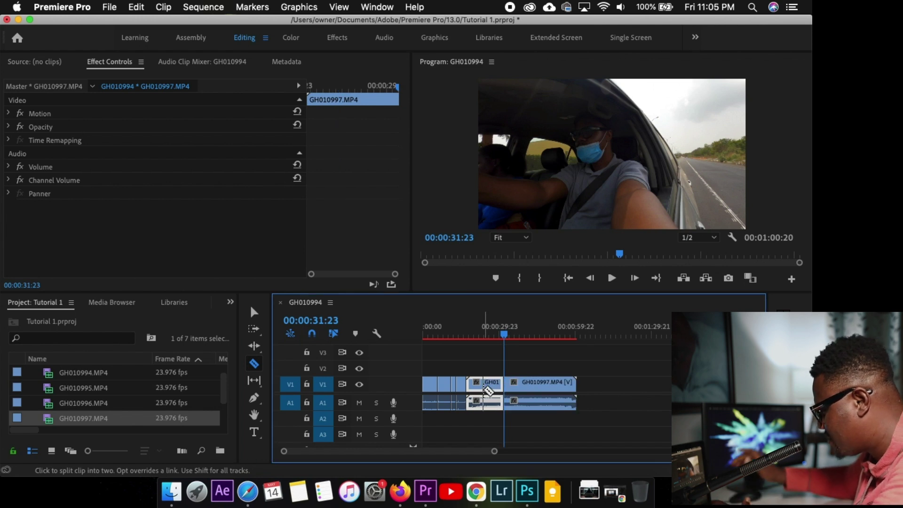
key("Delete")
Cut GH010997 at 00:00:35:11, delete the tail, and butt the piece against earlier clips.
left_click_drag(505, 336, 516, 339)
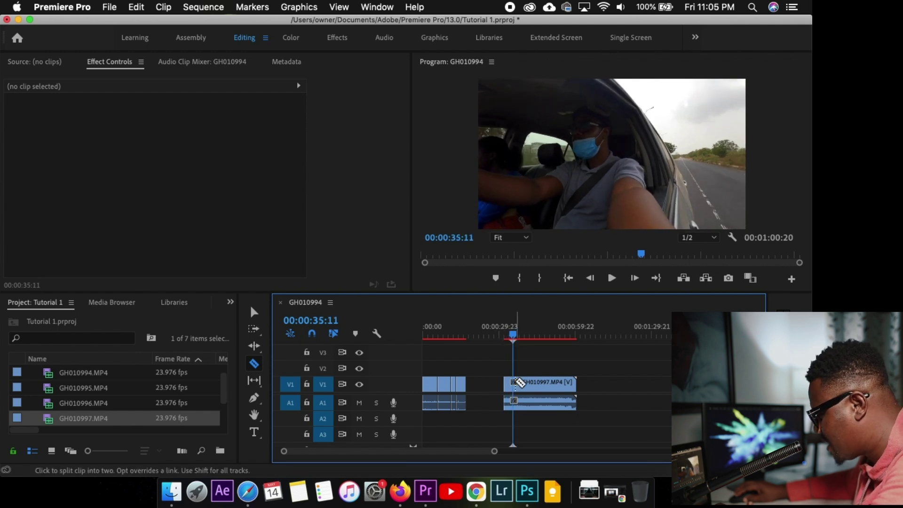
left_click(526, 383)
left_click(254, 312)
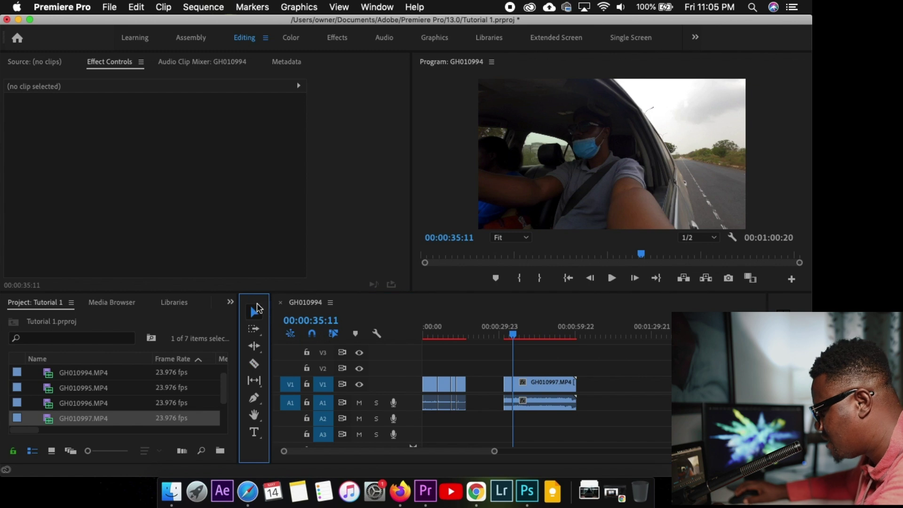
left_click(564, 385)
key("Delete")
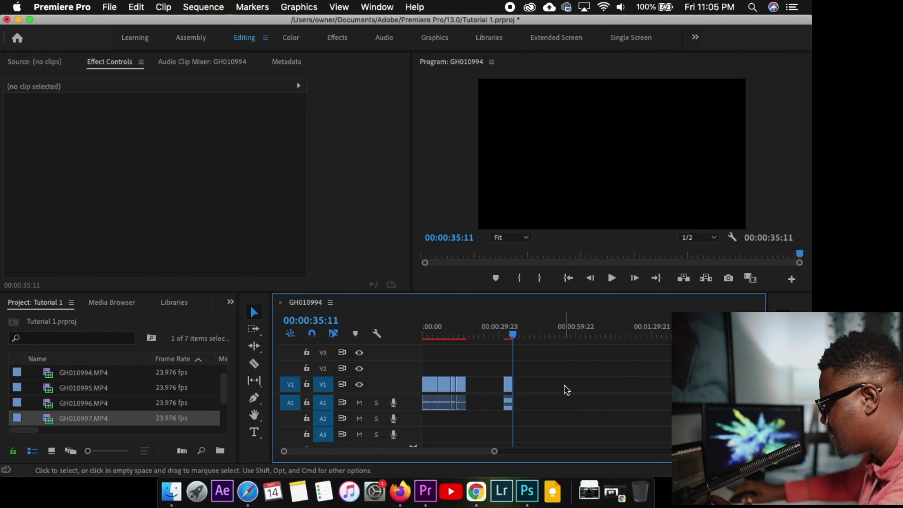
left_click_drag(509, 392, 472, 386)
Play the sequence from the beginning to review the edit.
left_click(455, 338)
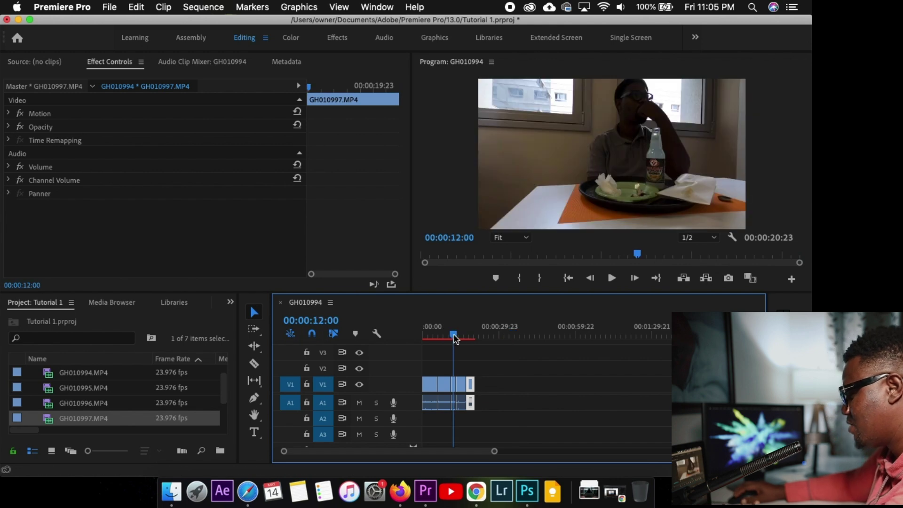
left_click_drag(454, 338, 417, 337)
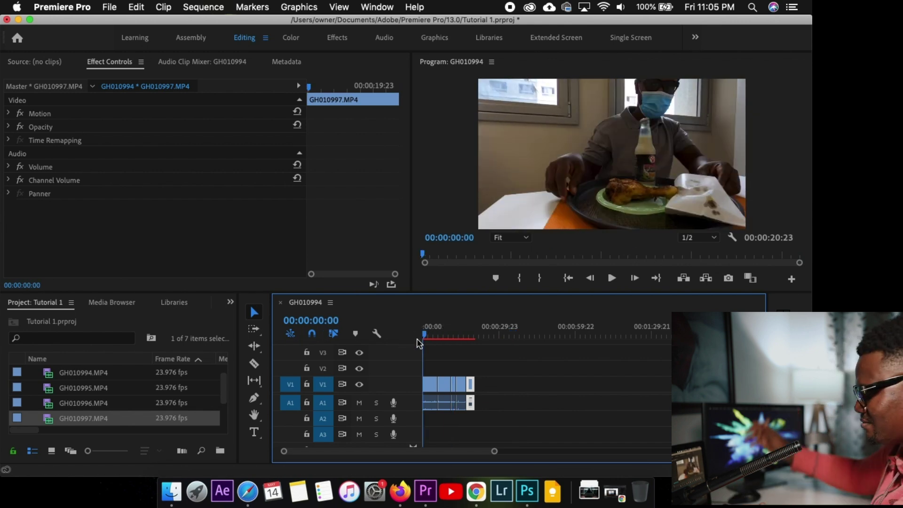
key("space")
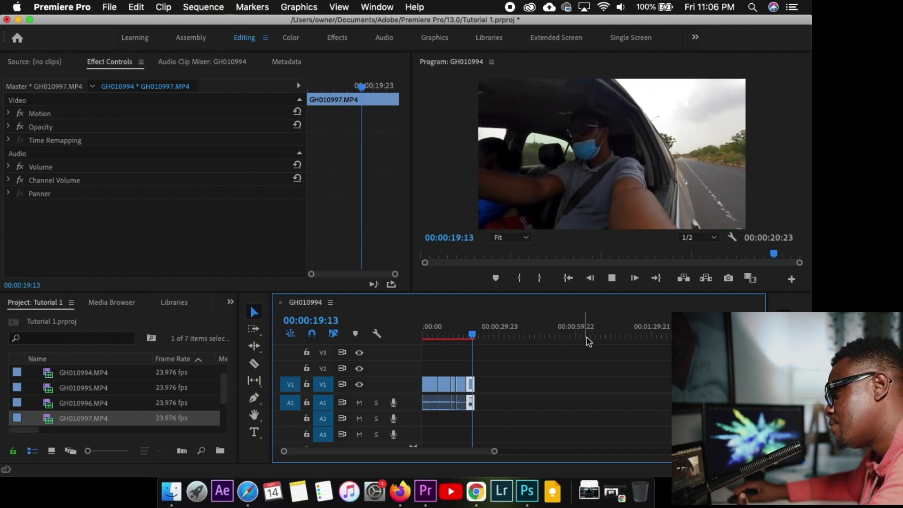
left_click(611, 278)
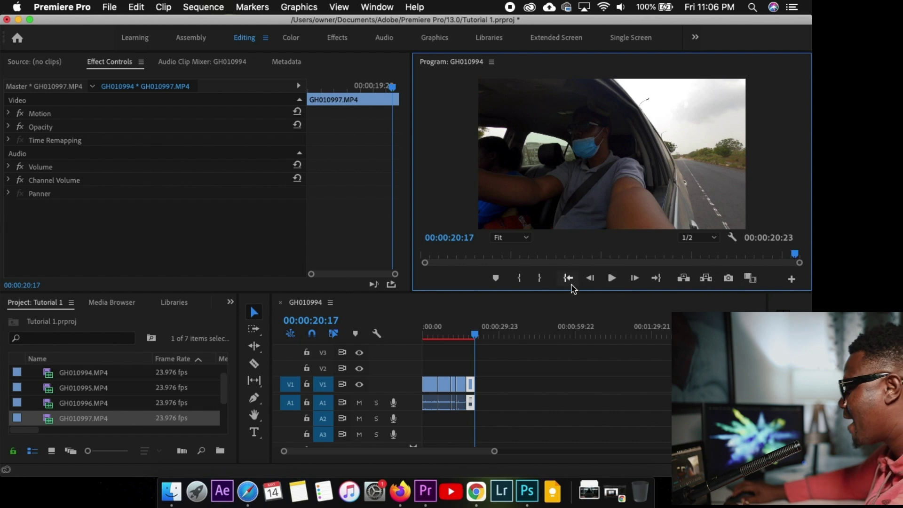
left_click(539, 384)
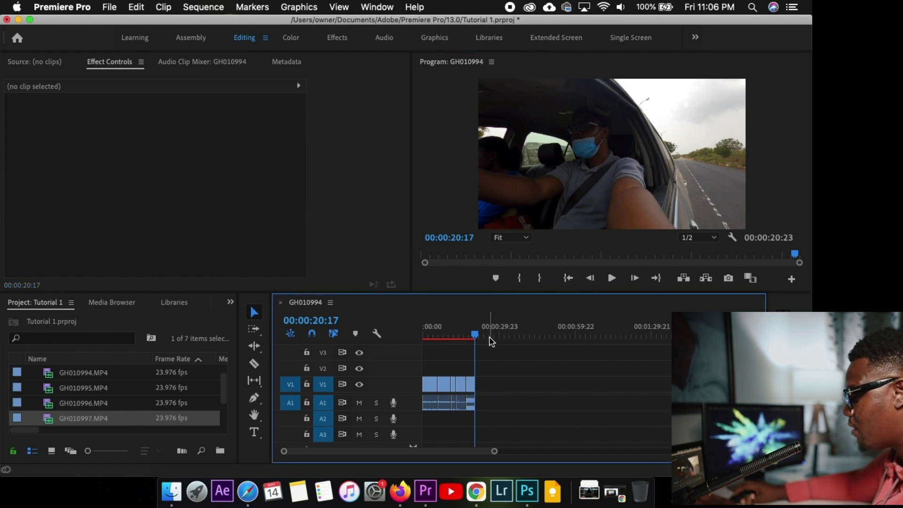
left_click(463, 333)
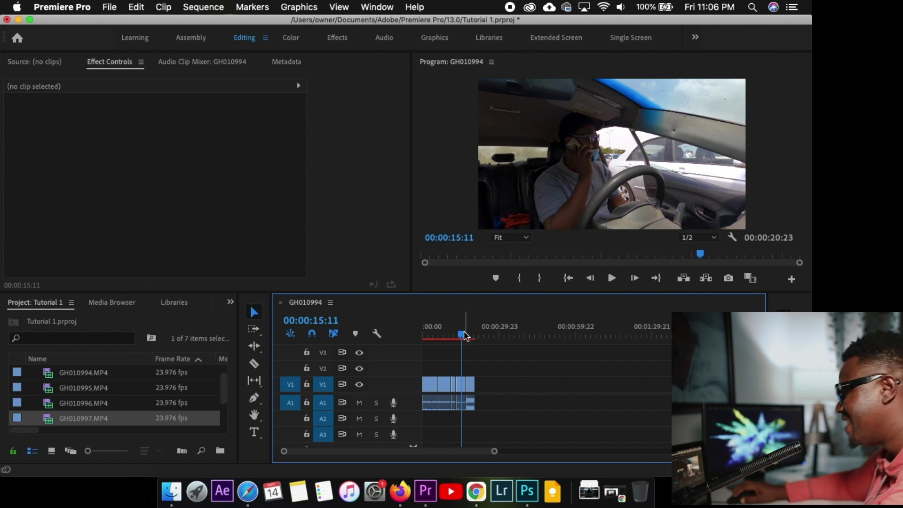
left_click_drag(462, 333, 415, 338)
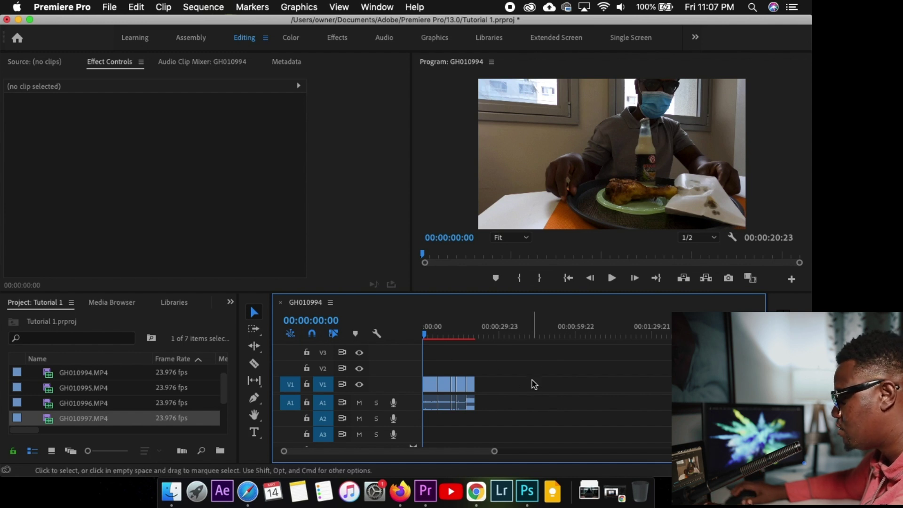
Start a File > Export > Media export with H.264 as the format.
left_click(109, 7)
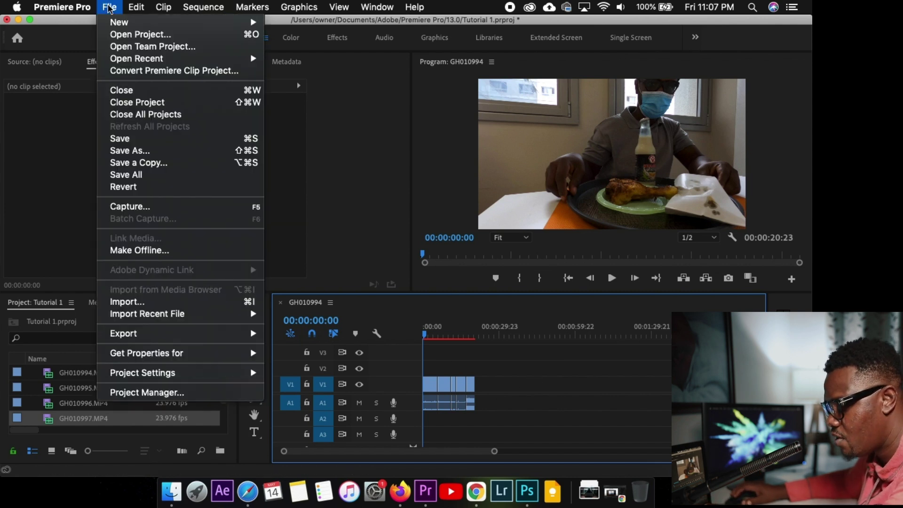
mouse_move(141, 333)
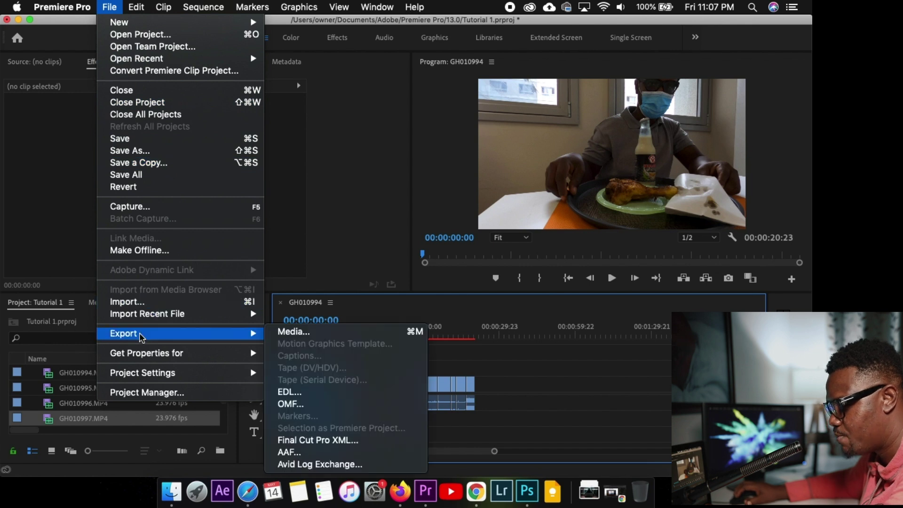
left_click(312, 332)
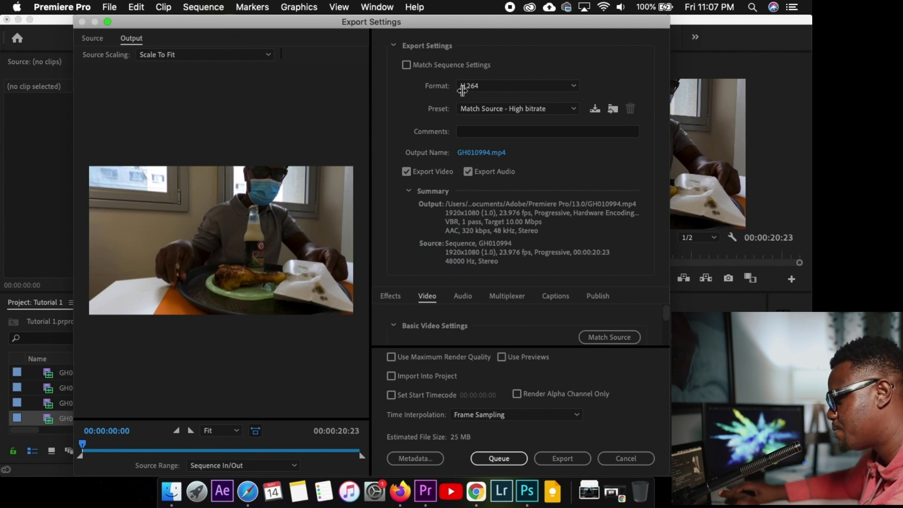
left_click(480, 87)
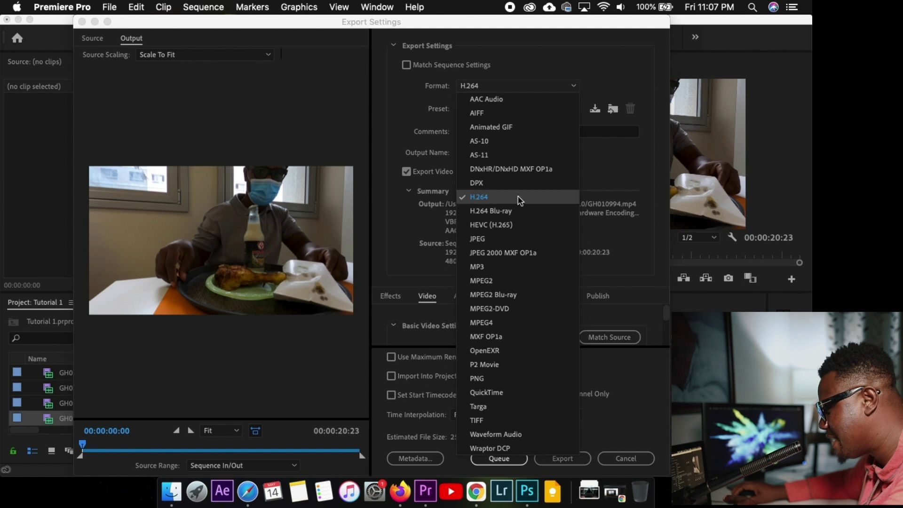
left_click(479, 200)
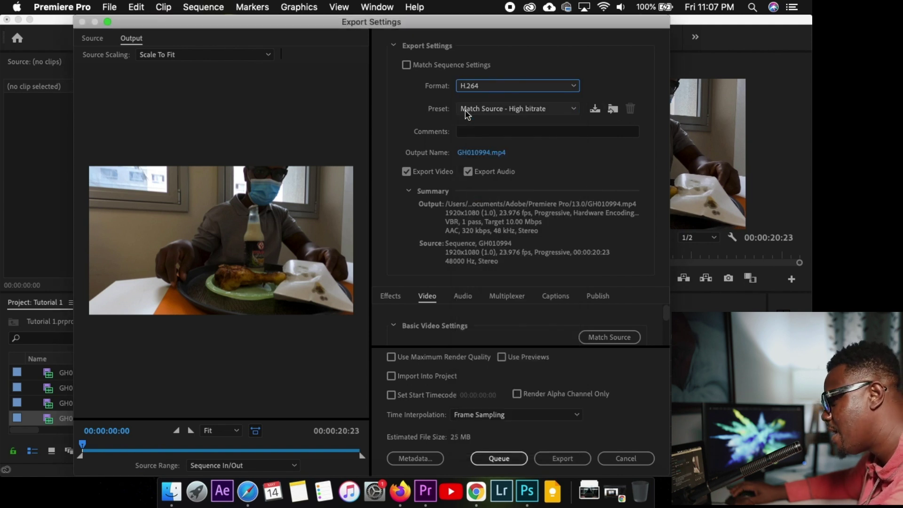
Try the YouTube 1080p Full HD preset, then settle on Match Source - High bitrate.
left_click(498, 113)
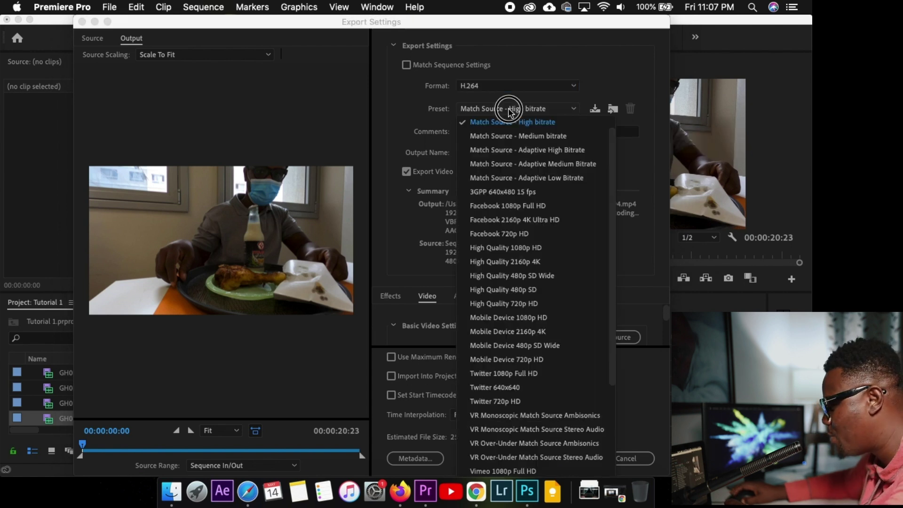
scroll(515, 404, "down", 3)
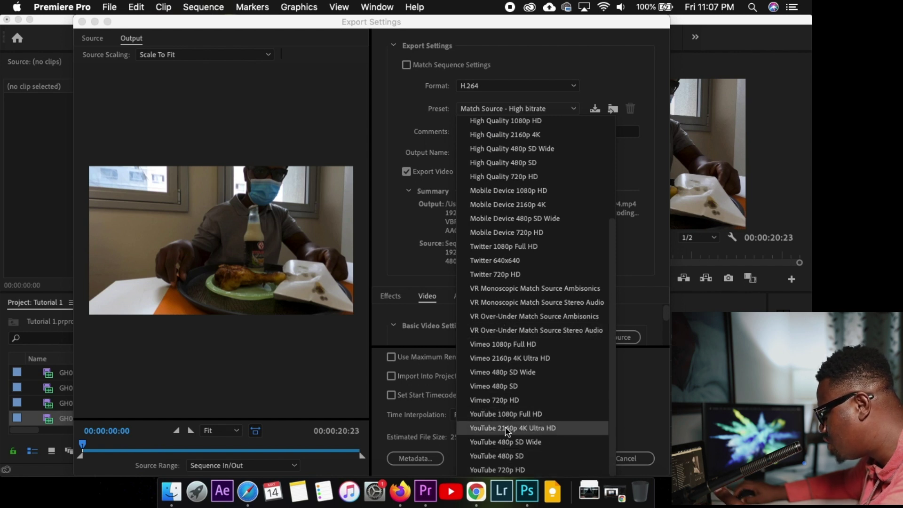
left_click(506, 414)
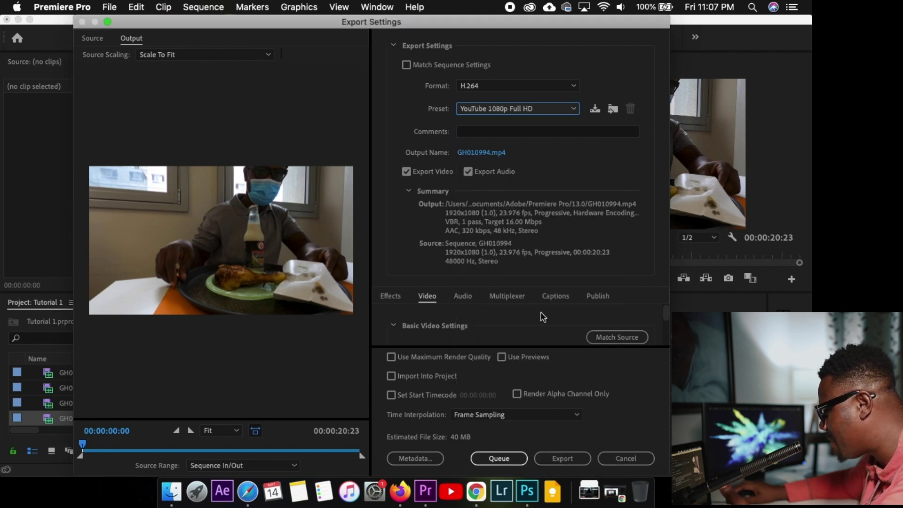
left_click(524, 106)
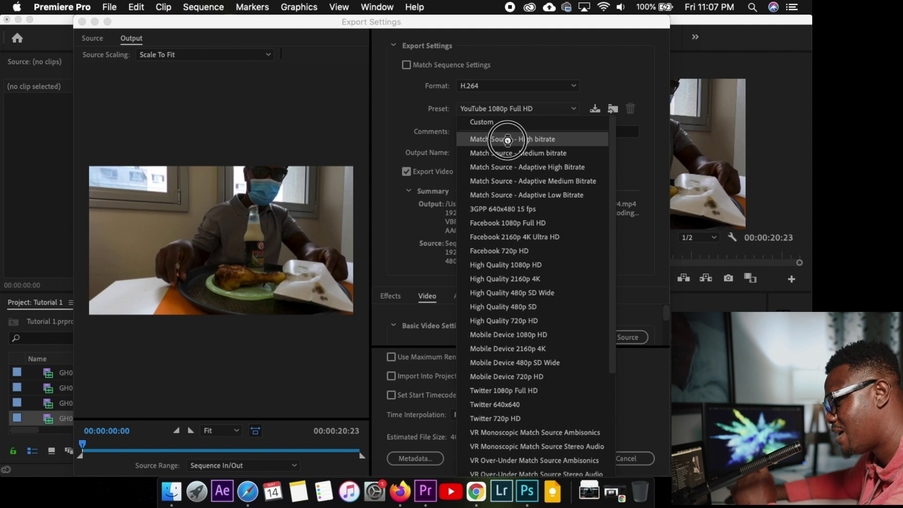
left_click(504, 140)
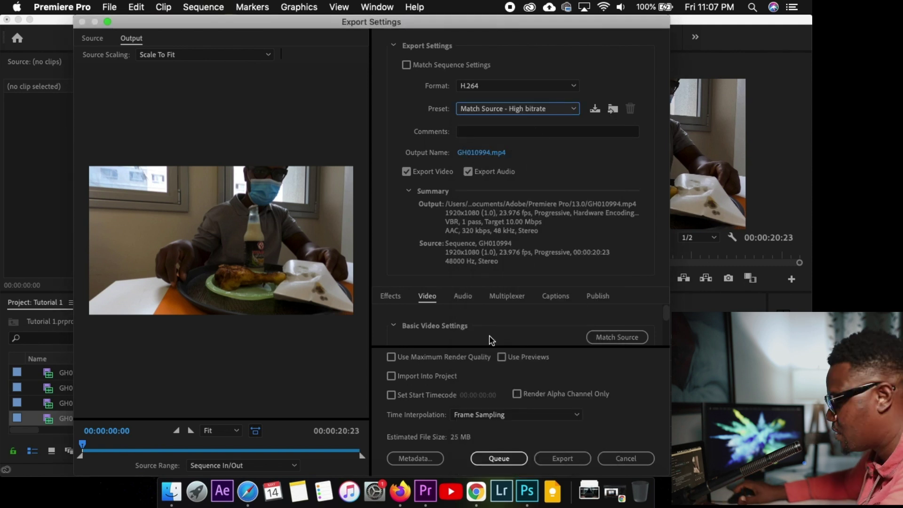
scroll(480, 324, "down", 1)
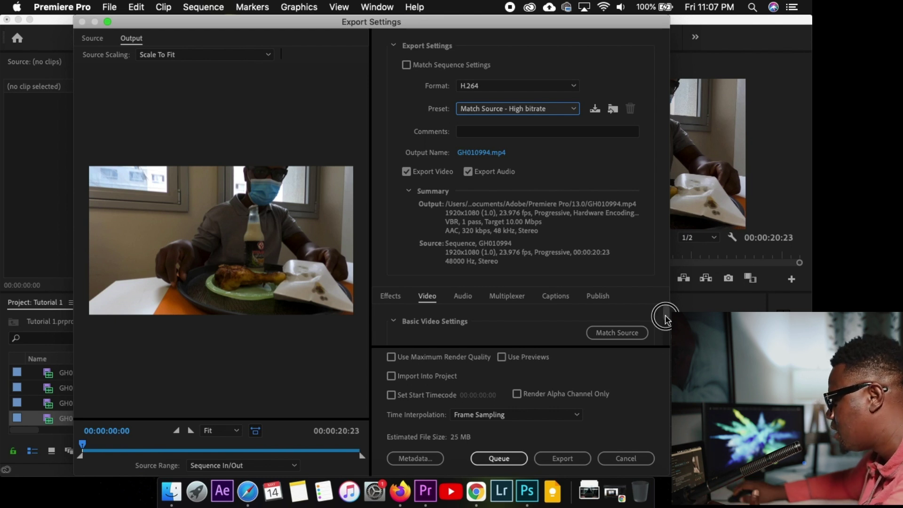
left_click(466, 154)
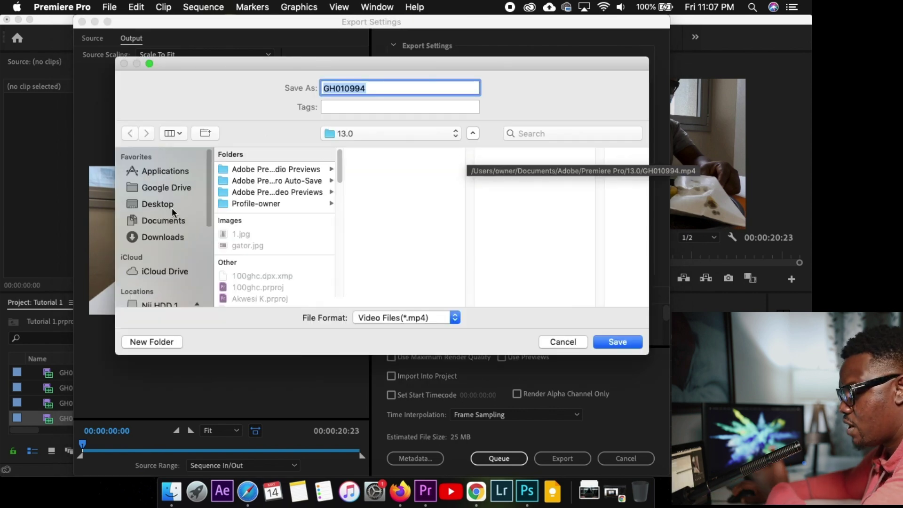
Export the sequence to the Desktop as Tutorial.mp4.
left_click(151, 205)
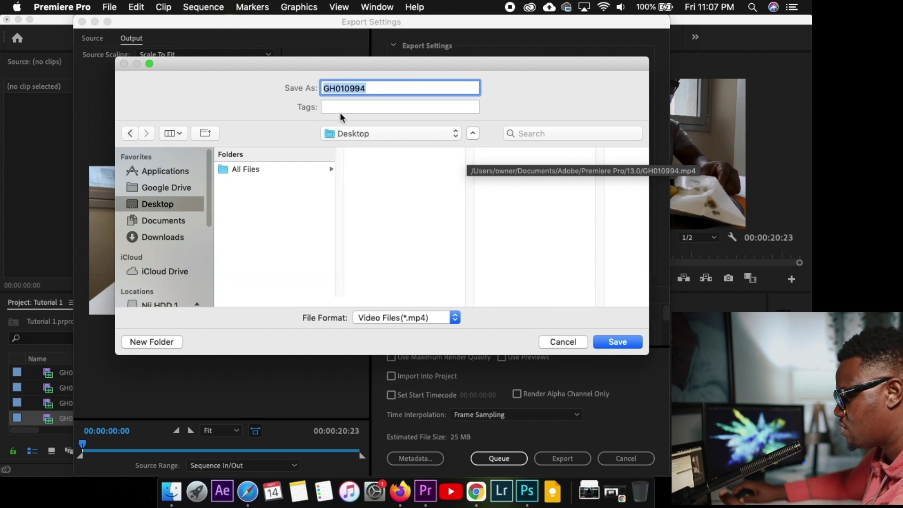
left_click(377, 82)
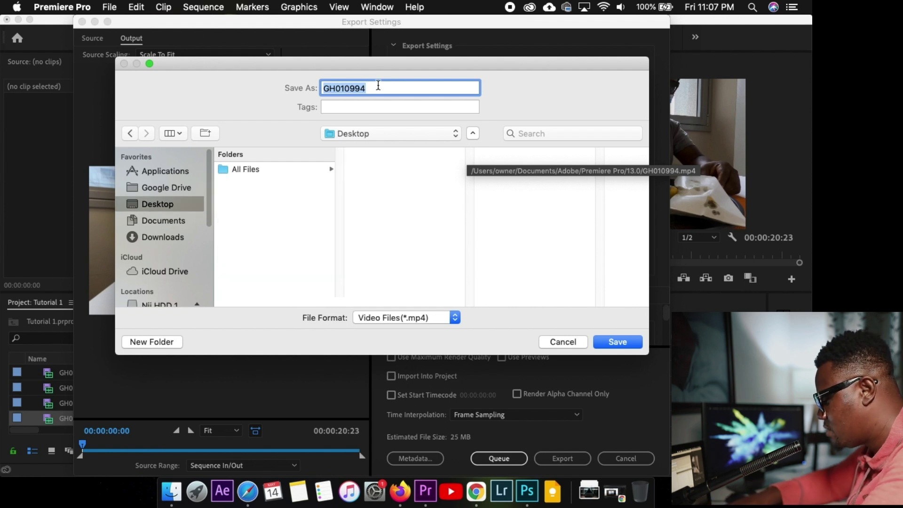
type("Tutorial")
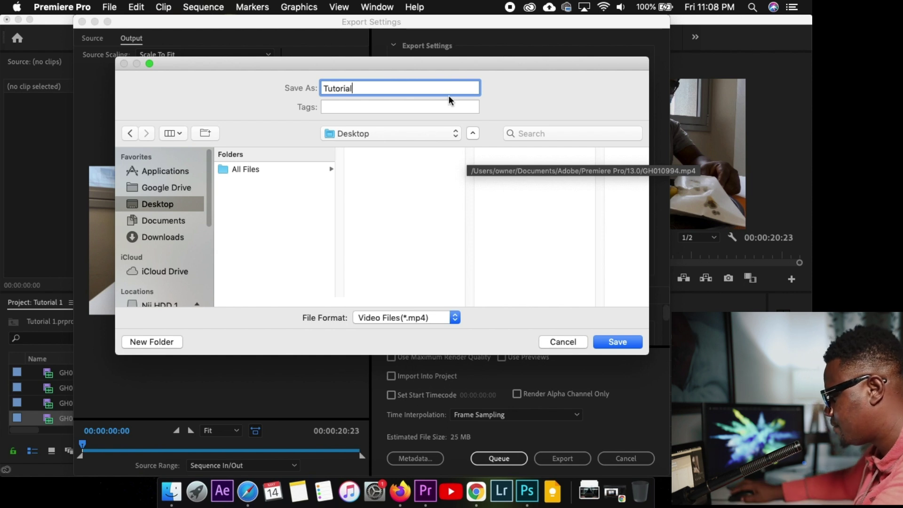
left_click(614, 343)
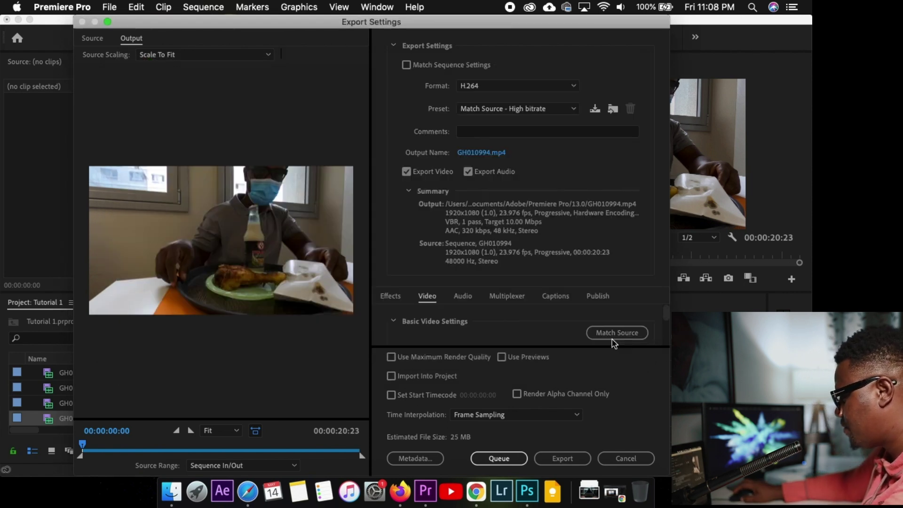
left_click(561, 460)
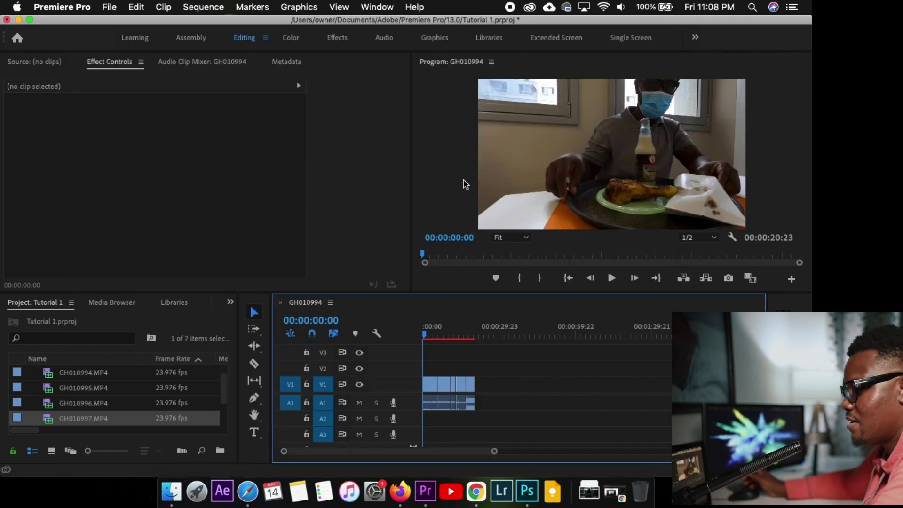
Close the Tutorial 1 project, saving its changes, and hide Premiere Pro.
left_click(7, 19)
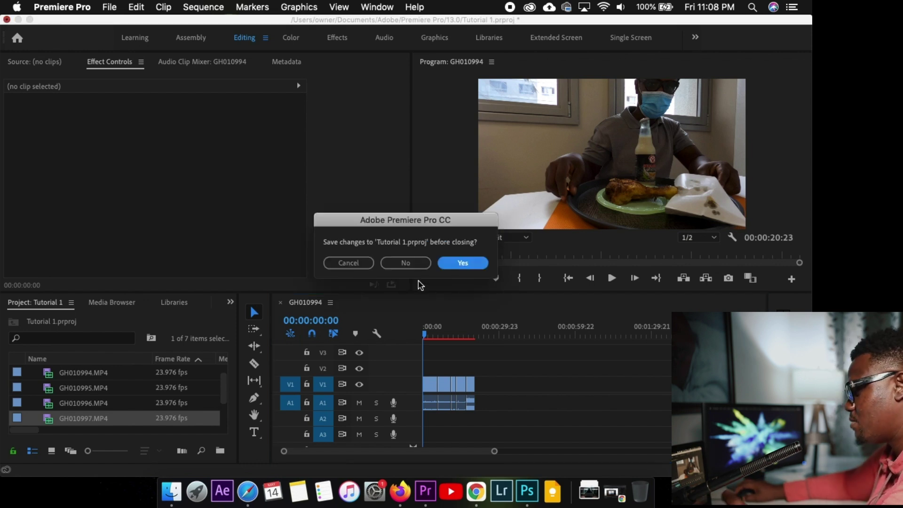
left_click(464, 263)
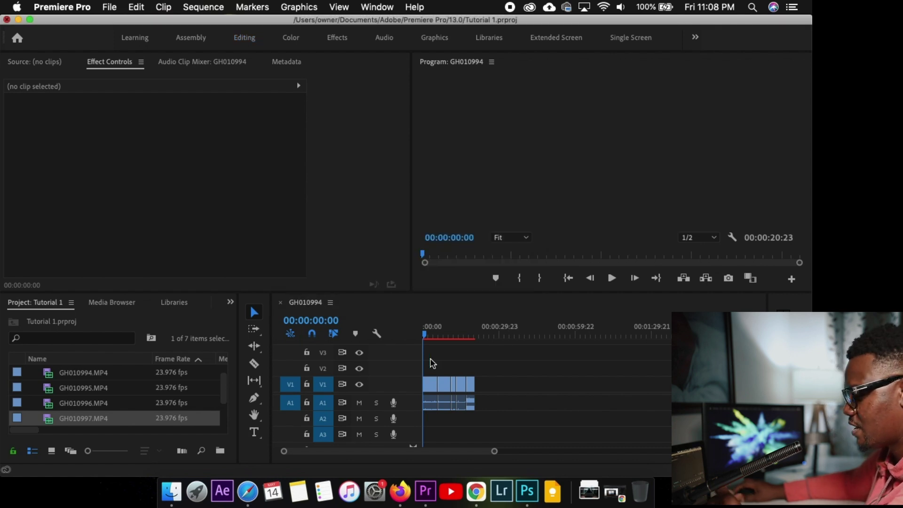
key("super+h")
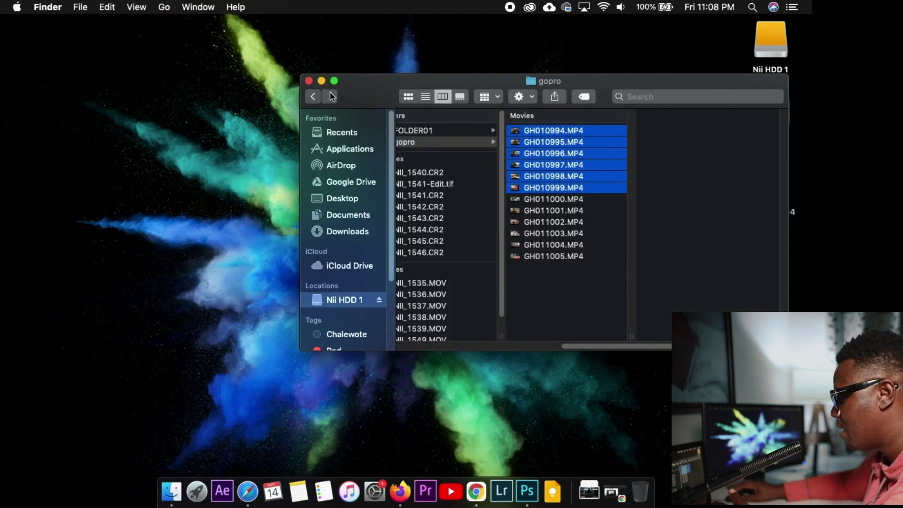
Close the gopro Finder window and select Tutorial.mp4 on the desktop.
left_click(308, 81)
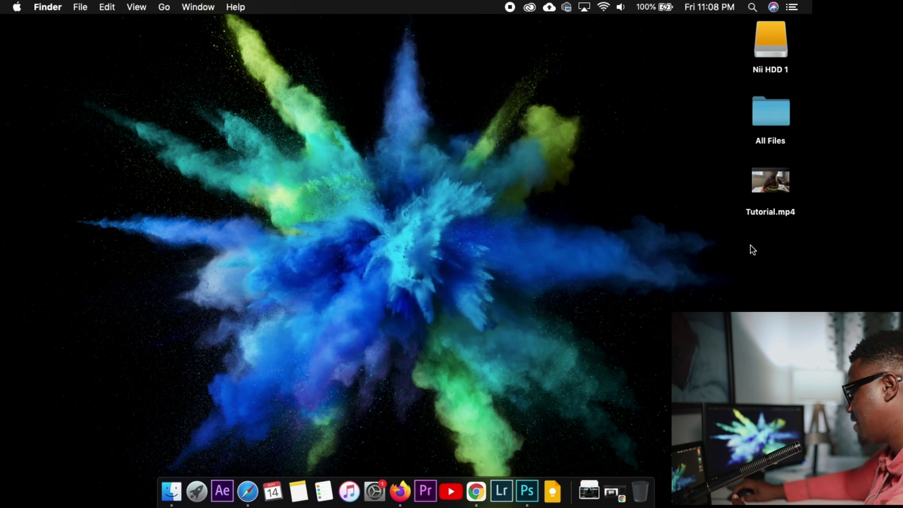
left_click(756, 188)
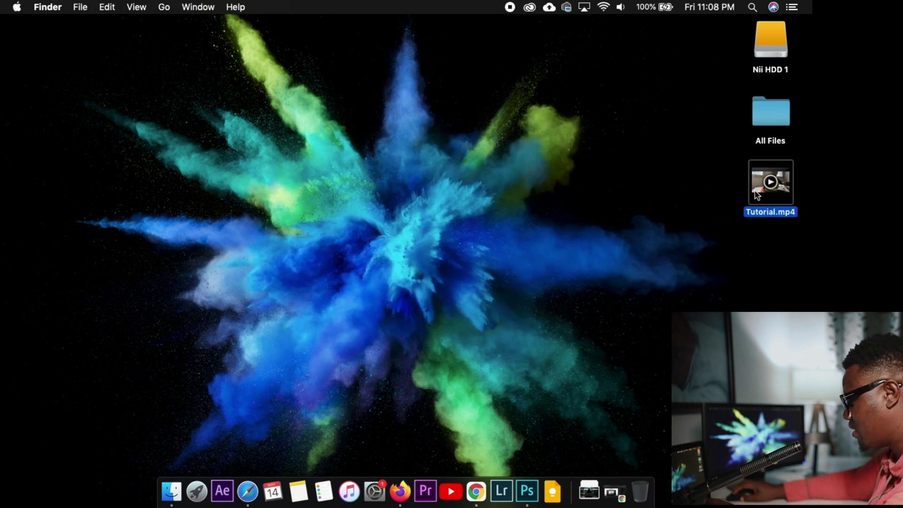